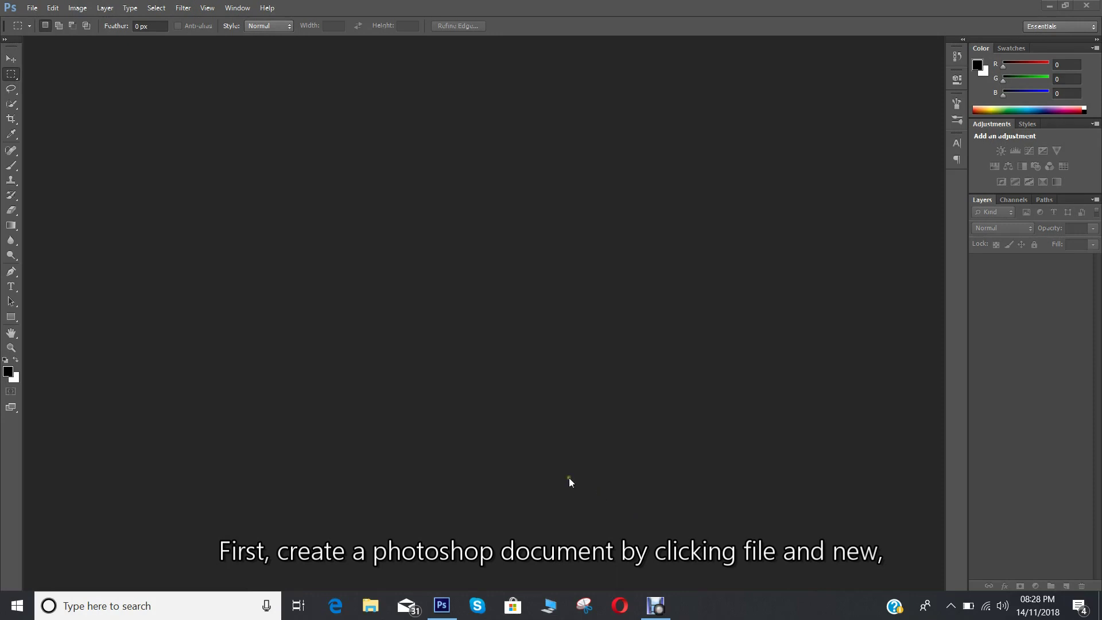
Step: Create a new 1920 × 1080 px, 300 ppi RGB document with a white background
left_click(32, 7)
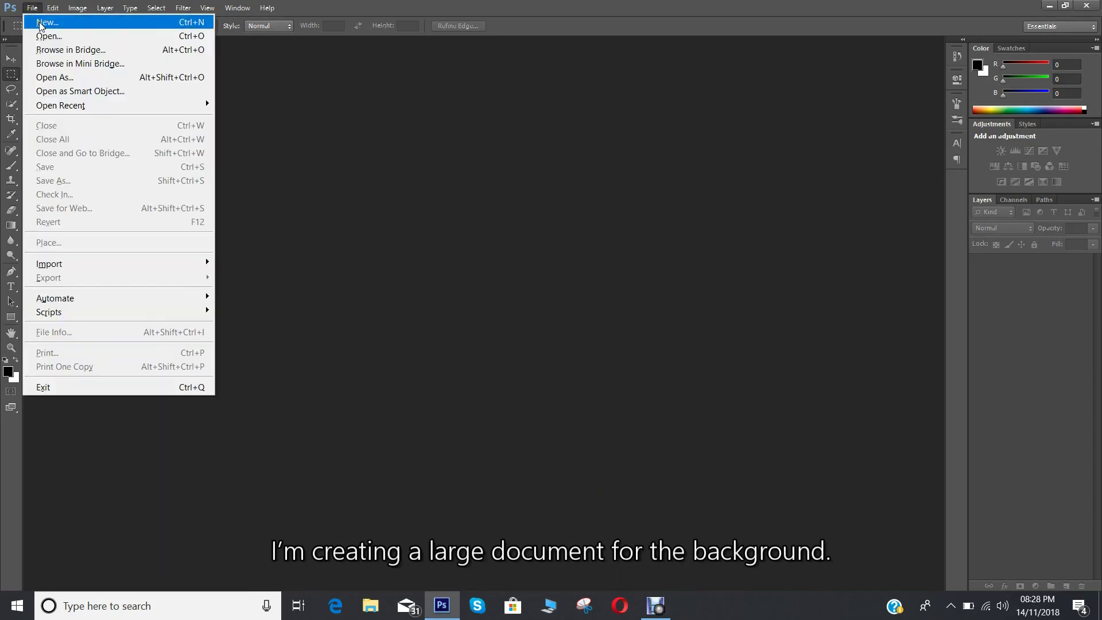
left_click(40, 24)
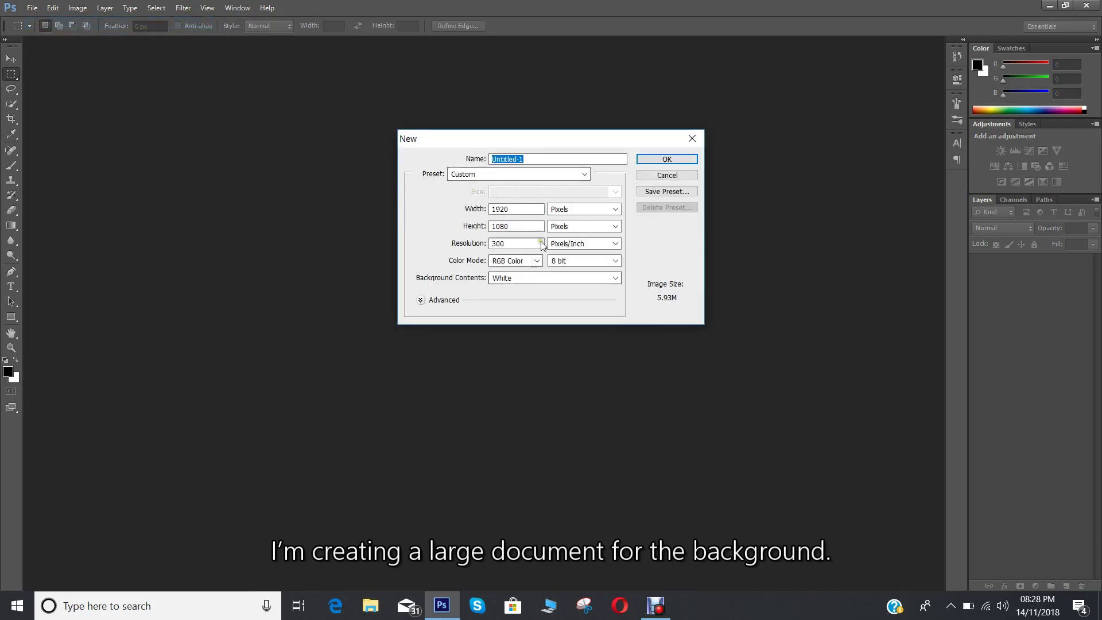
left_click(654, 165)
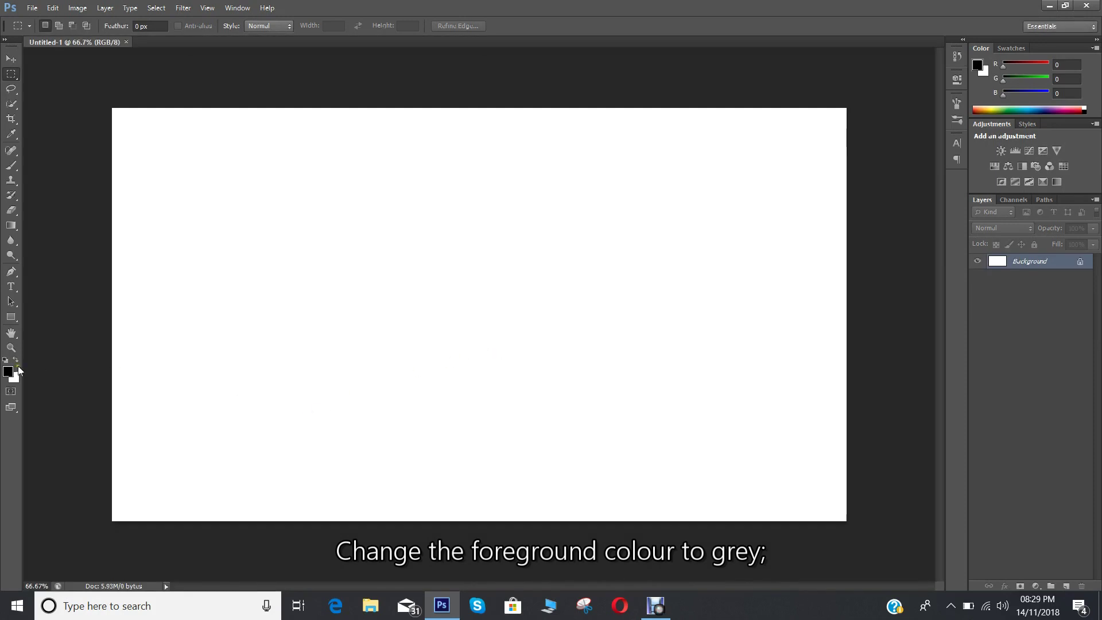
Step: Set the foreground colour to dark grey 262626
left_click(9, 372)
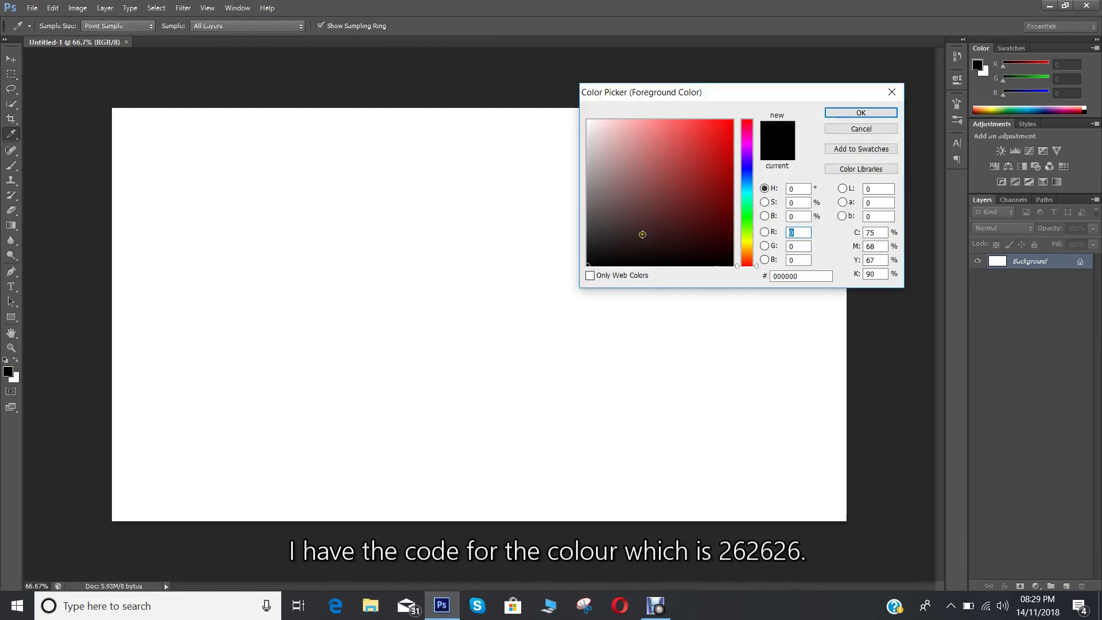
type("262626")
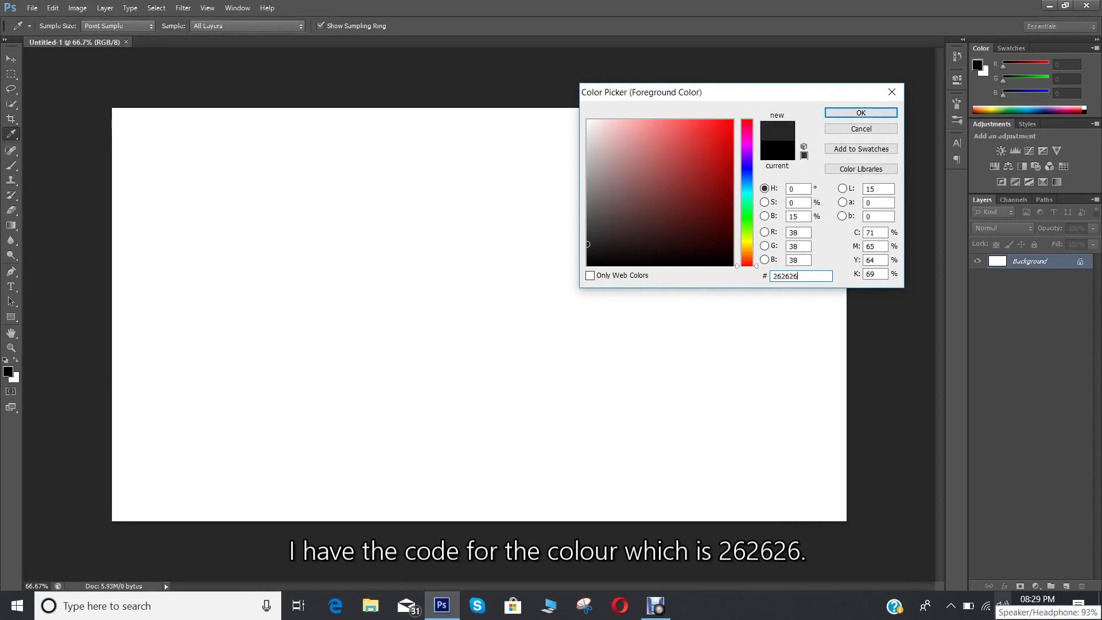
left_click(861, 112)
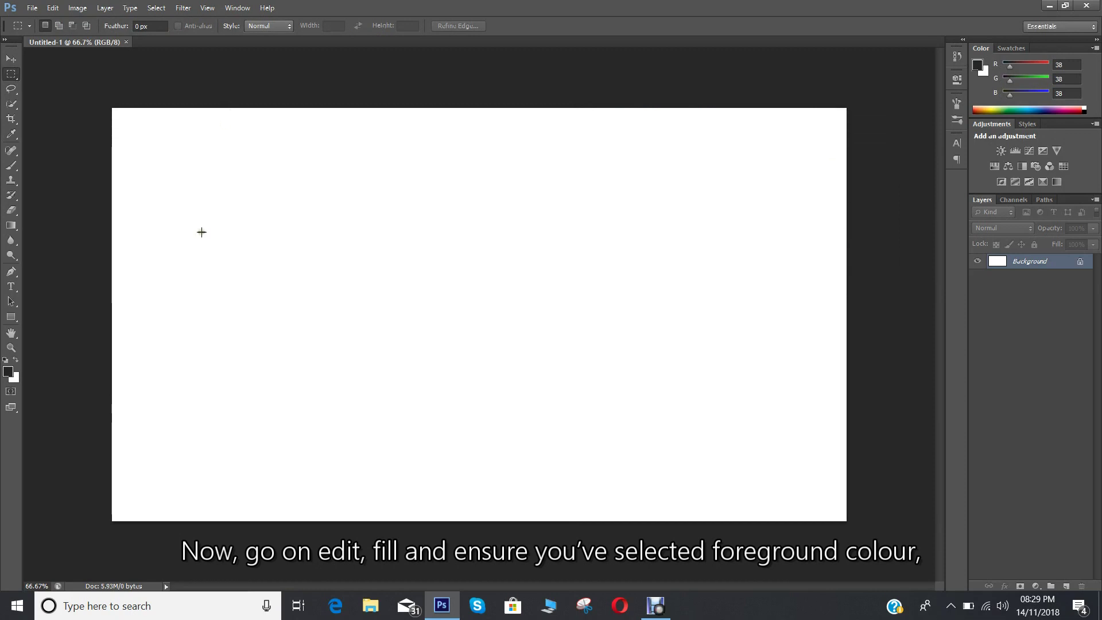
Step: Fill the Background layer with the grey foreground colour using Edit > Fill
left_click(50, 8)
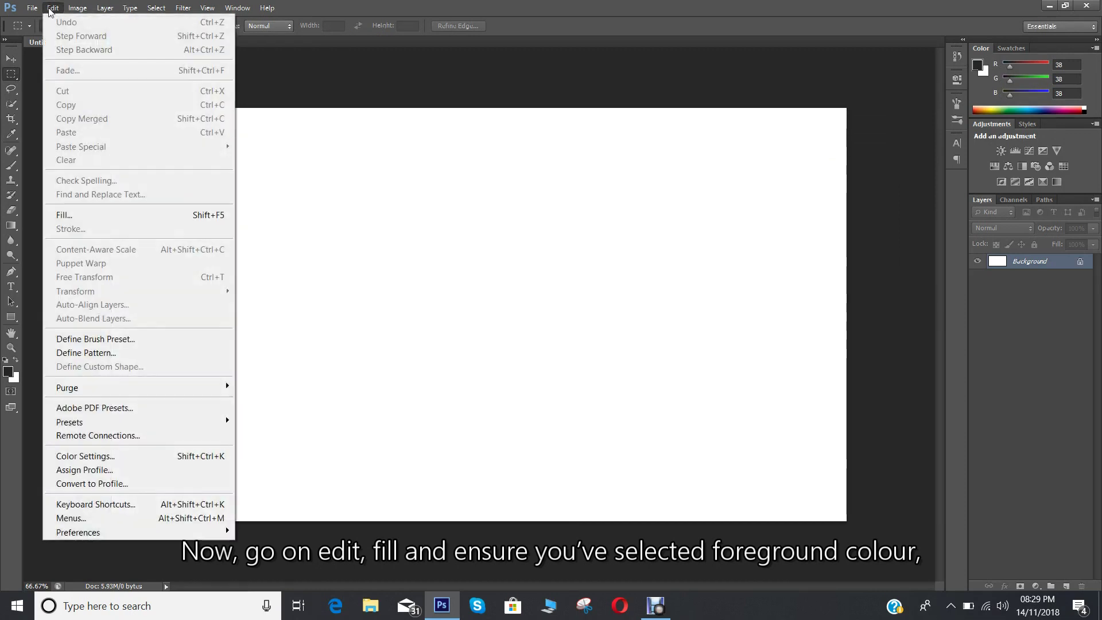
left_click(78, 212)
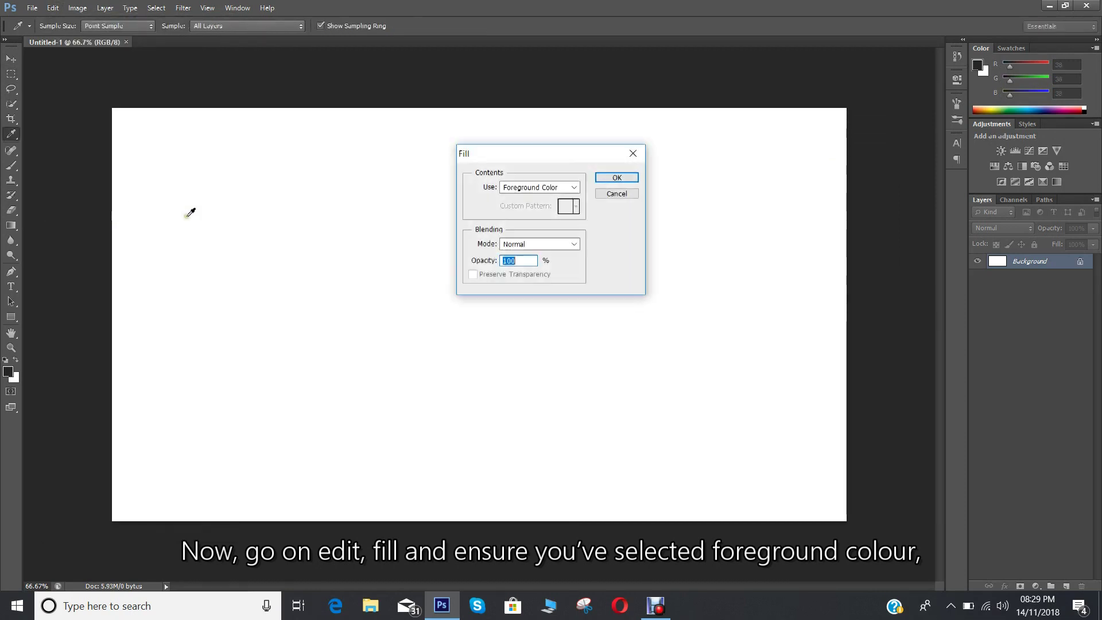
left_click(573, 187)
left_click(543, 201)
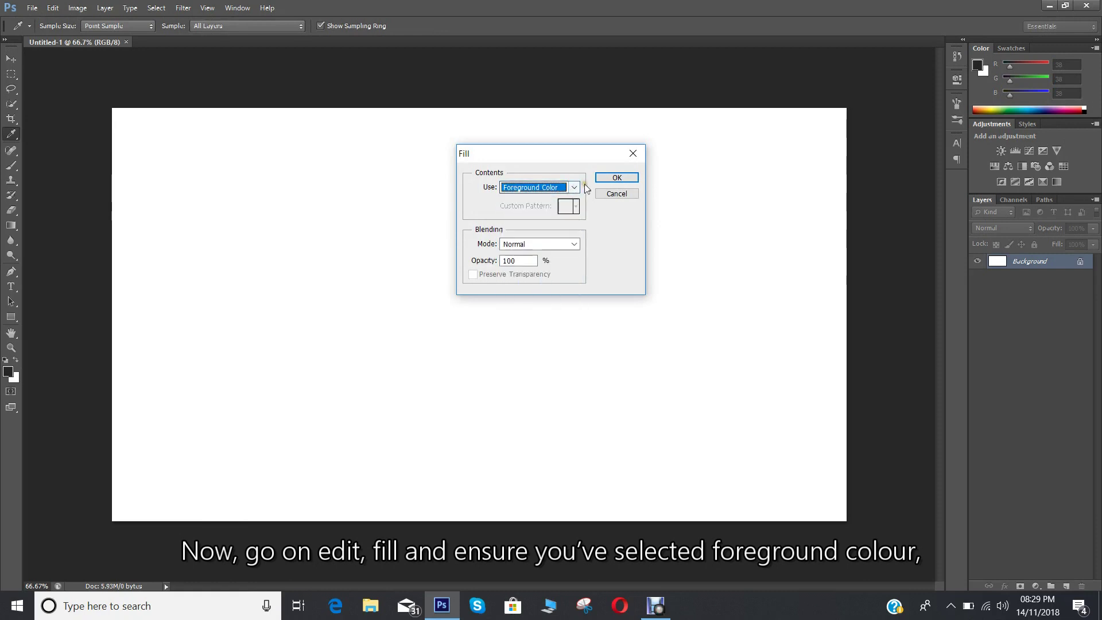
left_click(616, 177)
key("m")
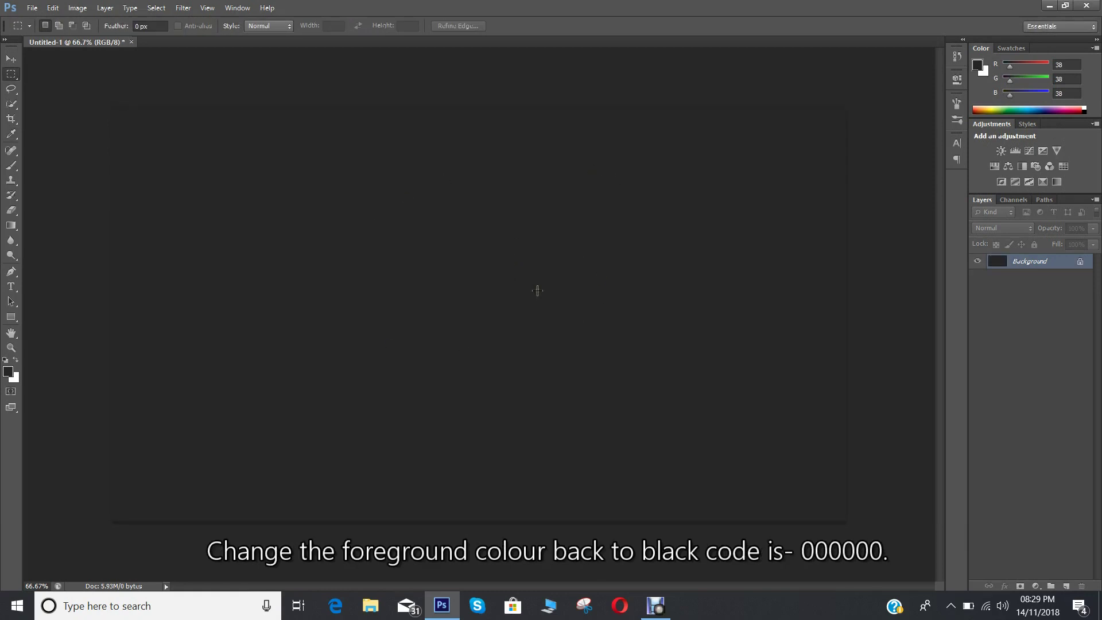
Step: Set the foreground colour to pure black
left_click(8, 373)
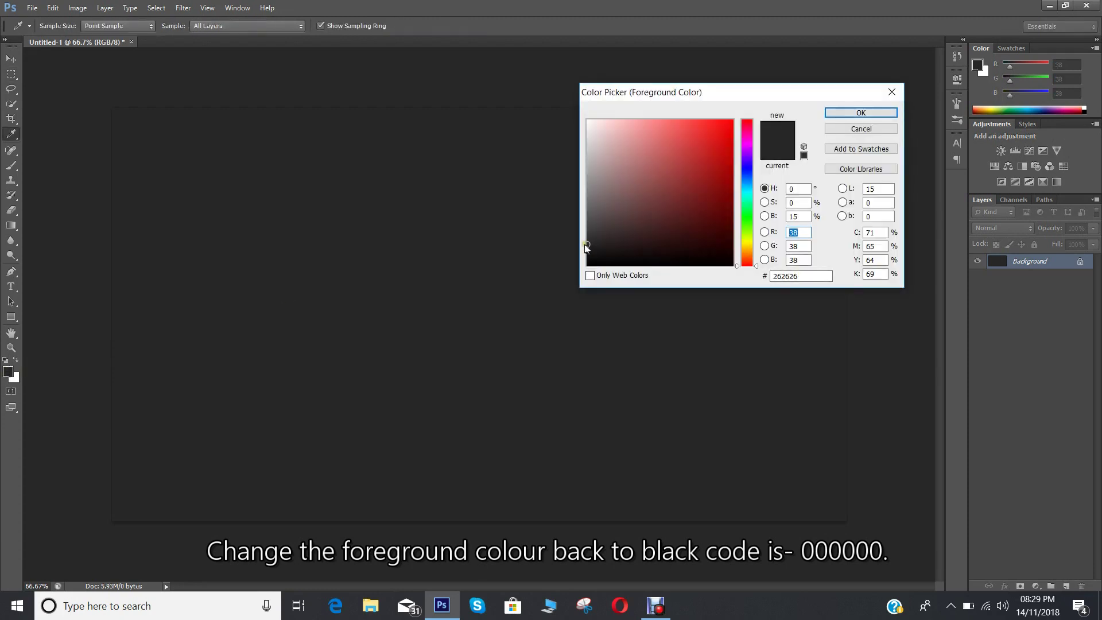
left_click_drag(585, 247, 586, 266)
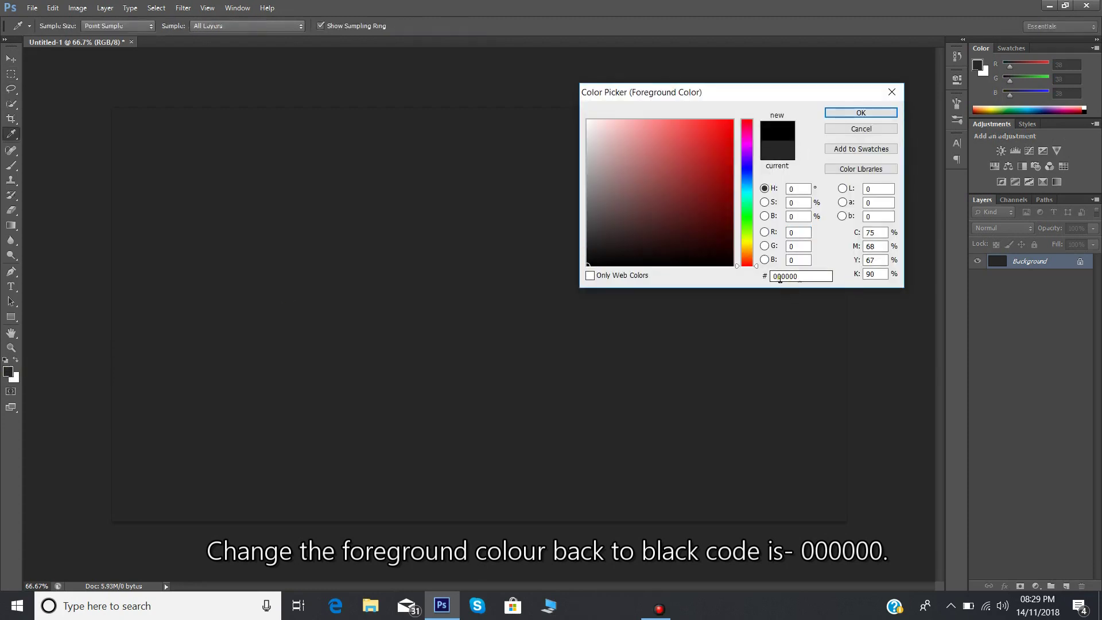
left_click(845, 113)
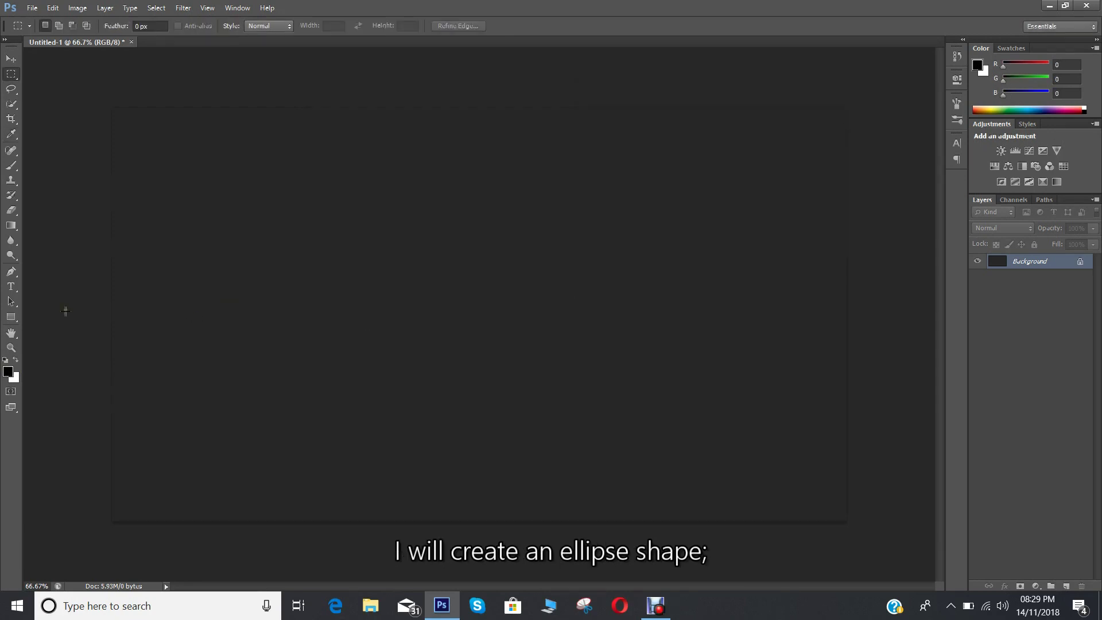
Step: Draw a black 287 px circle near the canvas centre with the Ellipse Tool
left_click(11, 317)
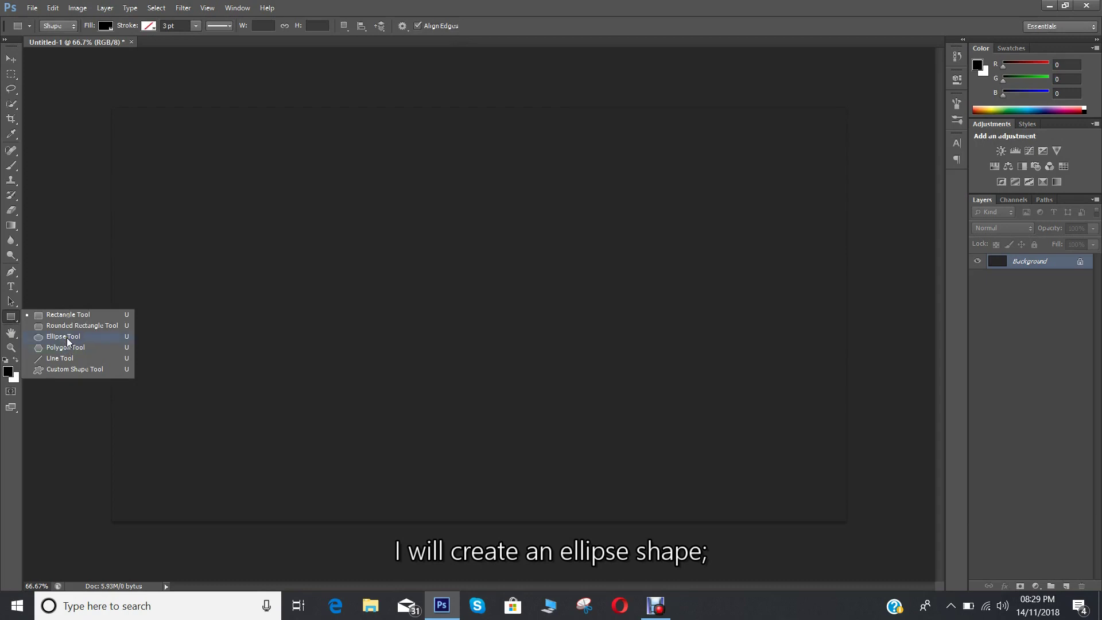
left_click(67, 337)
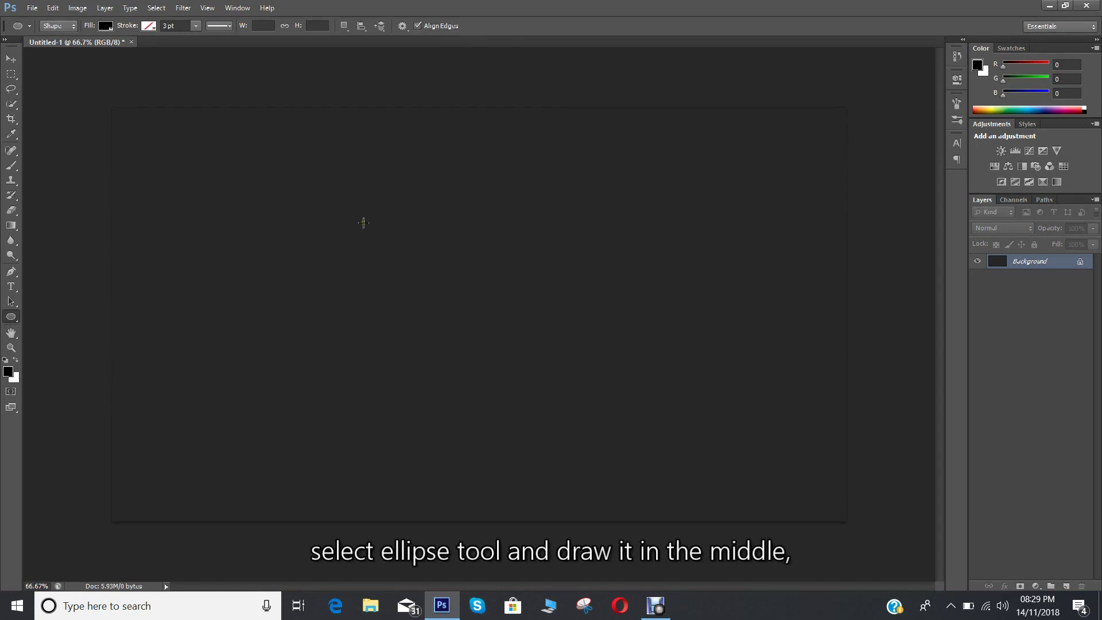
left_click_drag(398, 244, 563, 353)
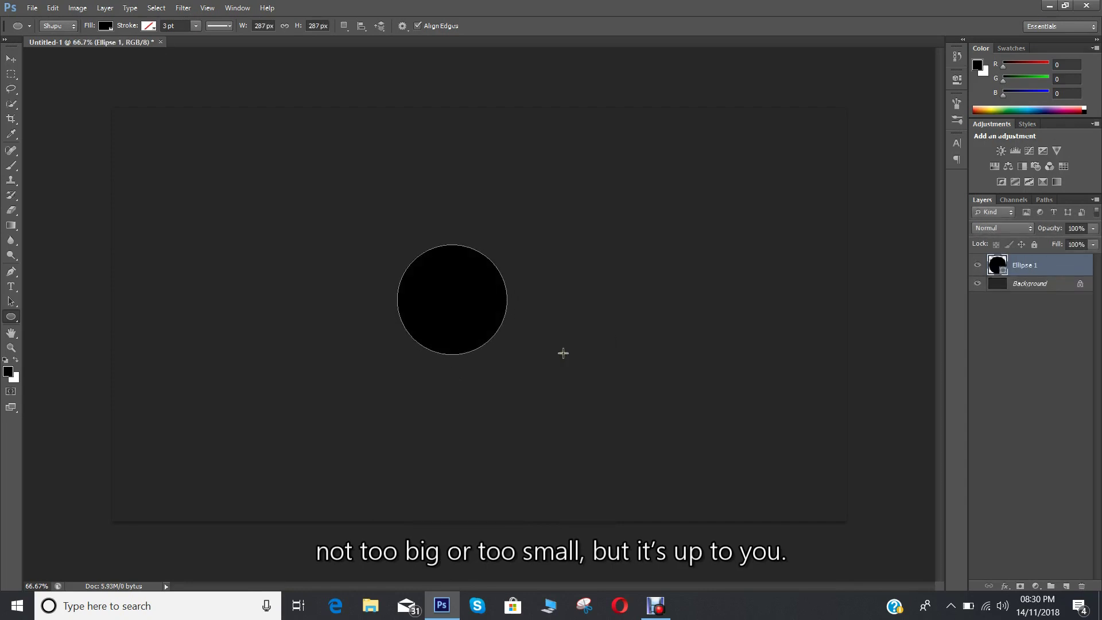
Step: Hide the Background layer and set Ellipse 1's Fill Opacity to 50 in Blending Options
left_click(977, 286)
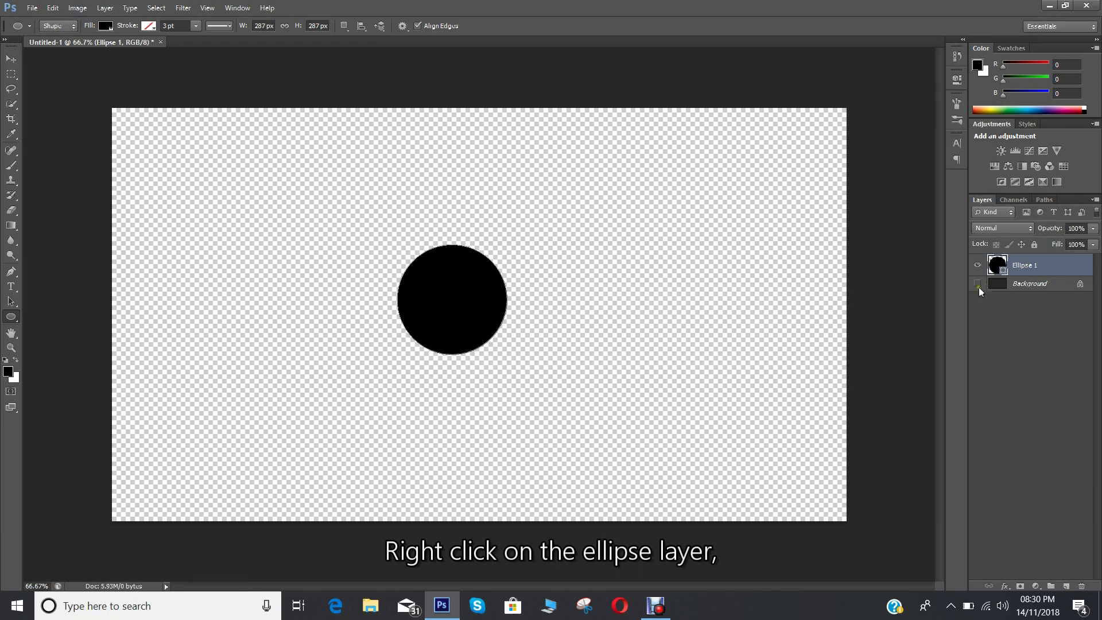
right_click(1024, 265)
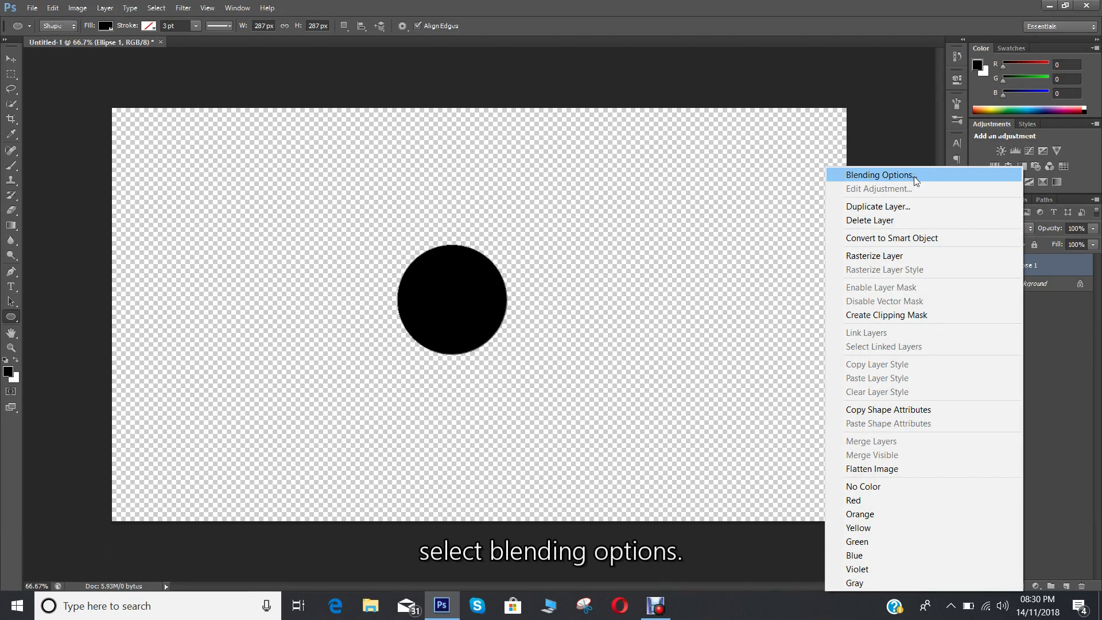
left_click(887, 175)
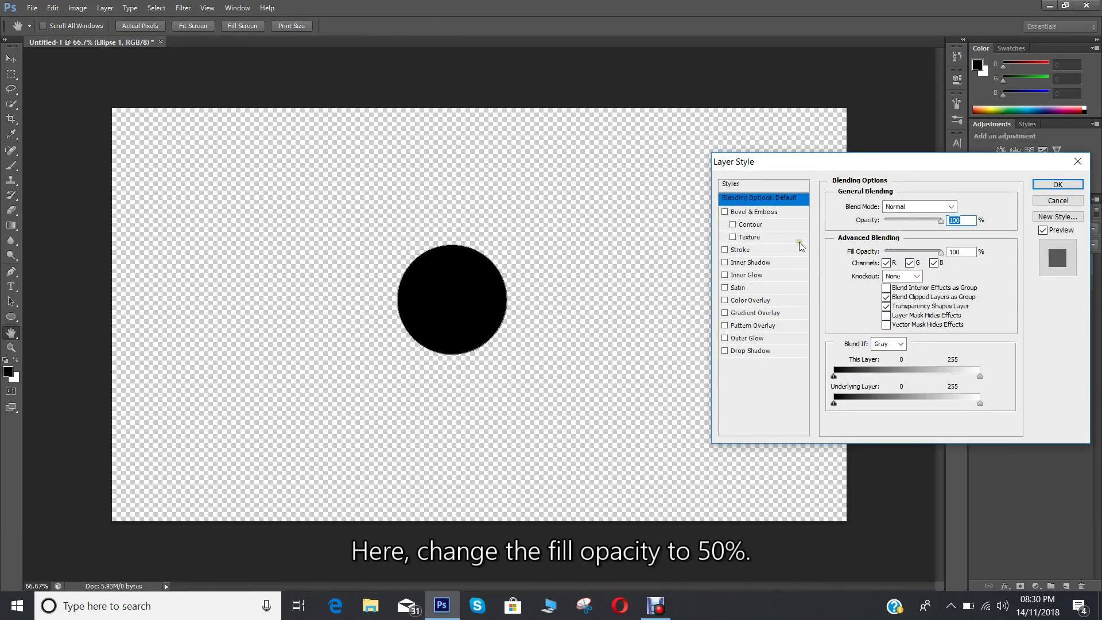
double_click(959, 252)
type("50")
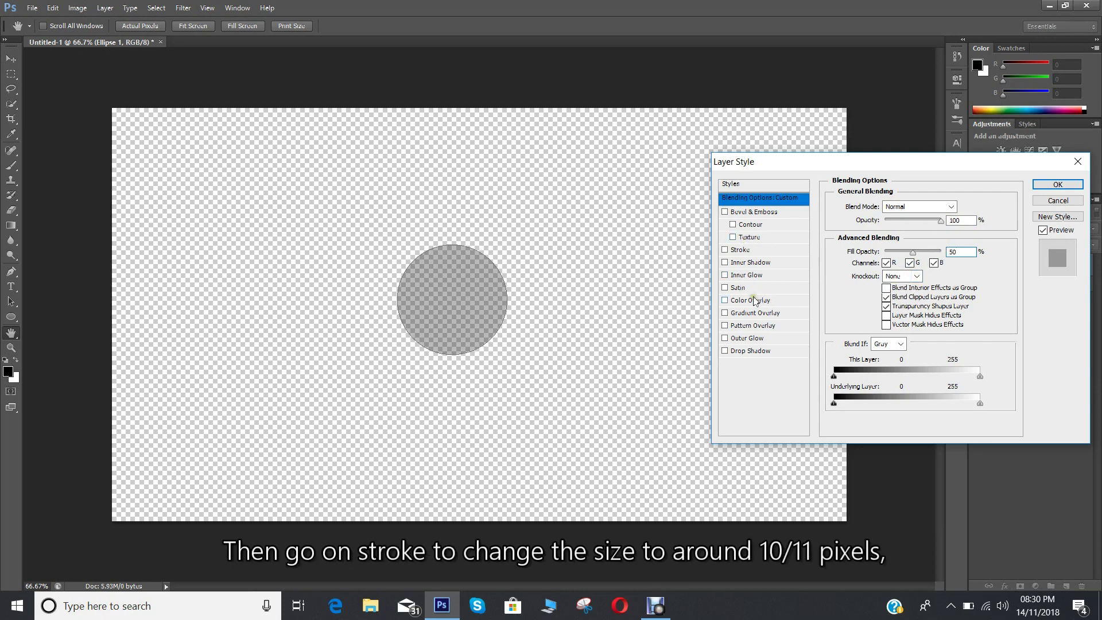
Step: Add a 10 px black Stroke positioned Inside to Ellipse 1 and apply the style
left_click(740, 250)
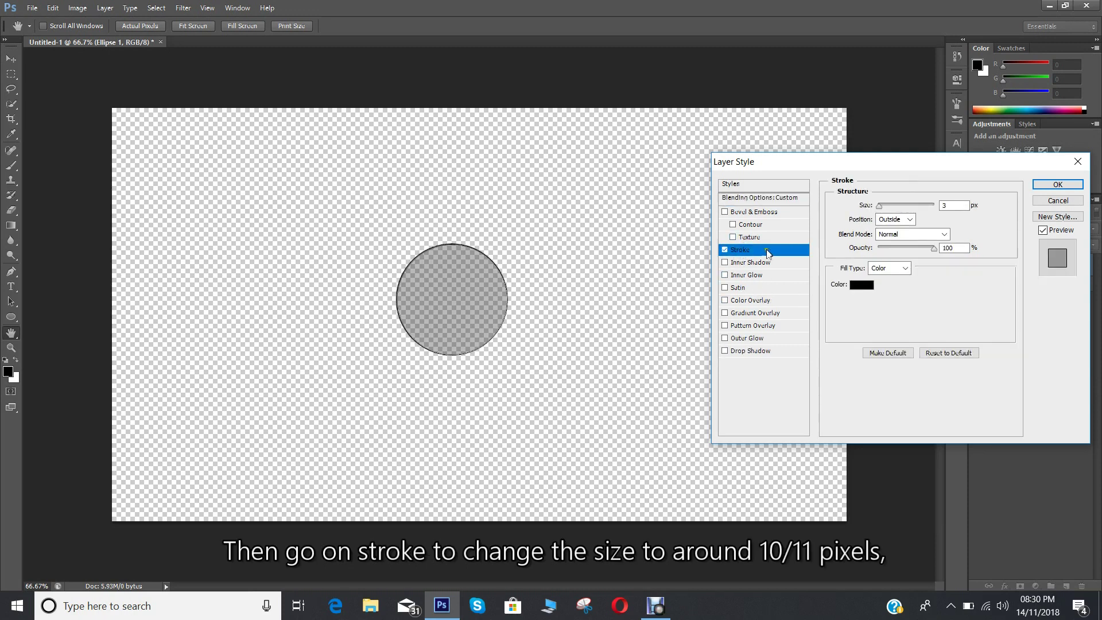
double_click(953, 206)
type("10")
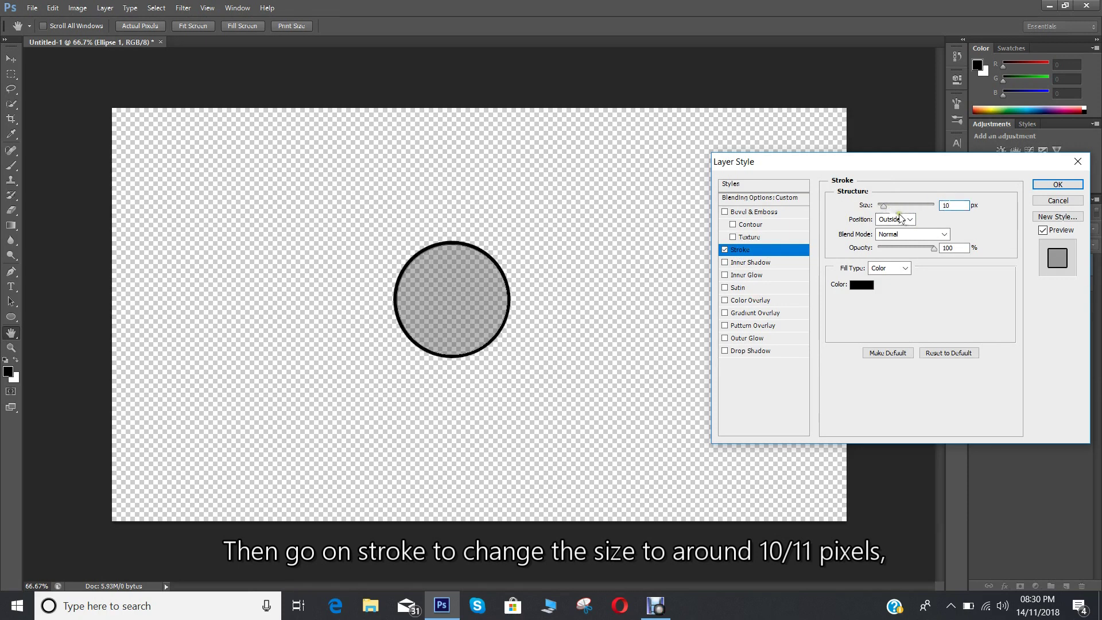
left_click(909, 219)
left_click(910, 223)
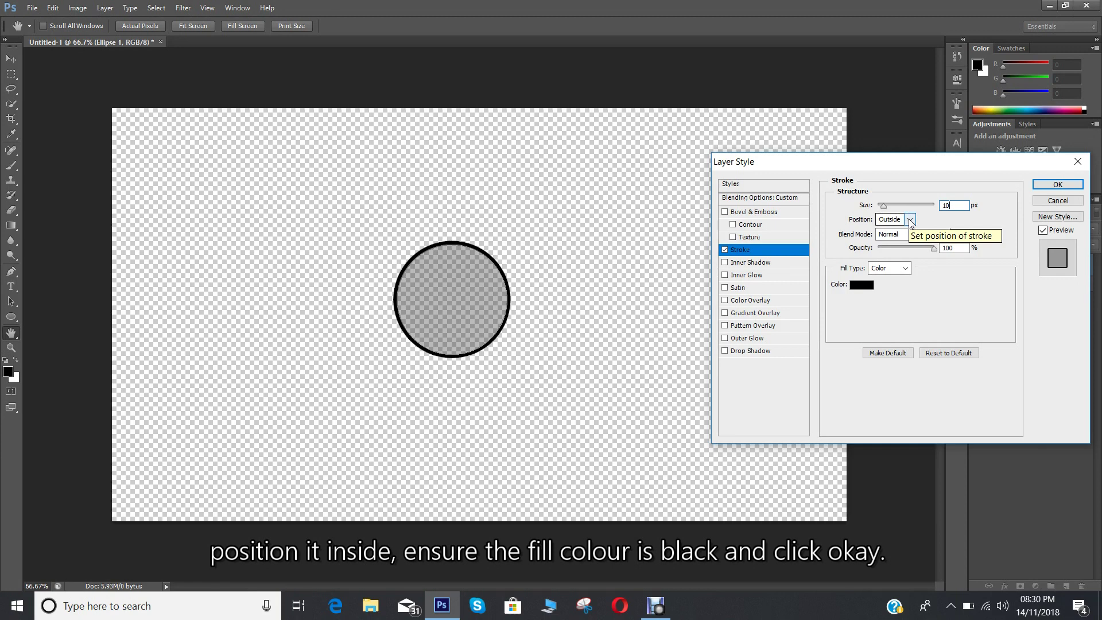
left_click(910, 224)
left_click(912, 236)
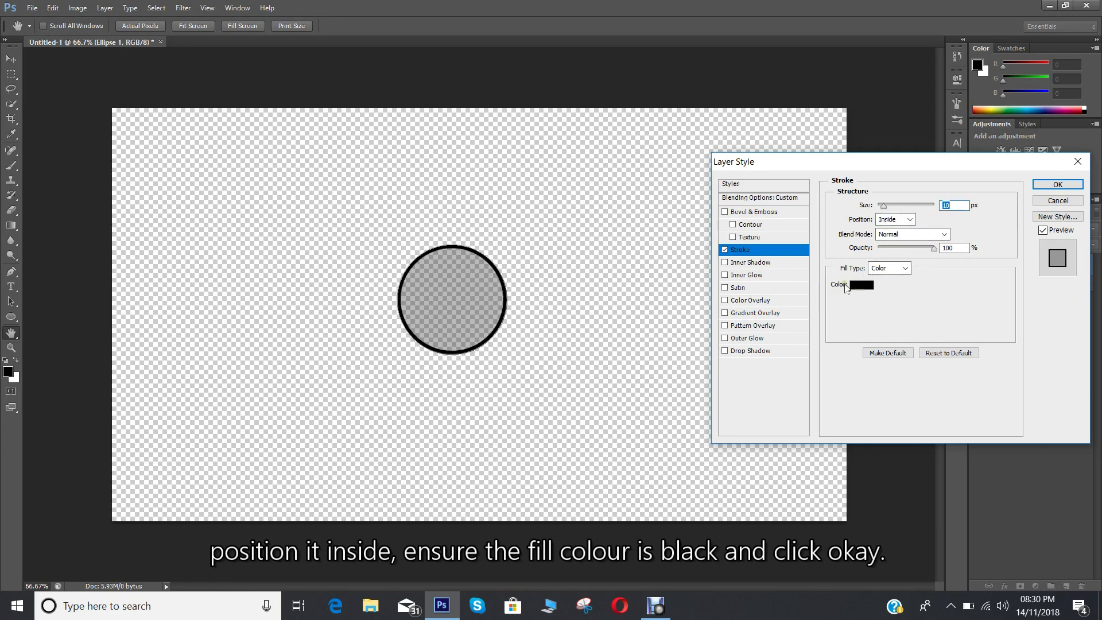
left_click(1057, 185)
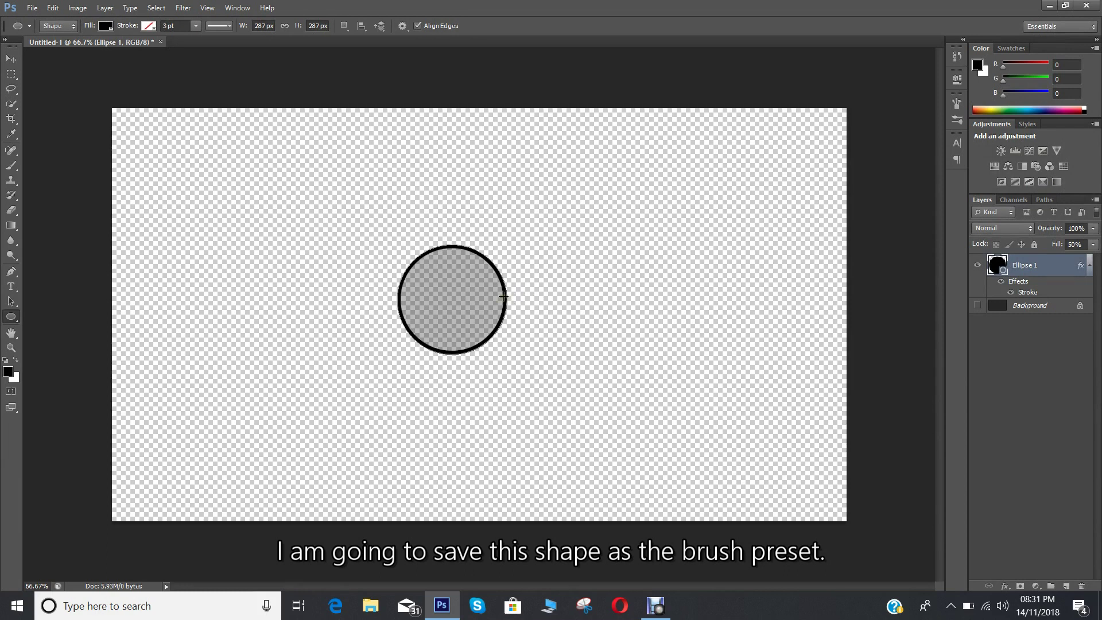
Step: Define a new brush preset named 'bokeh' from the outlined circle
left_click(53, 9)
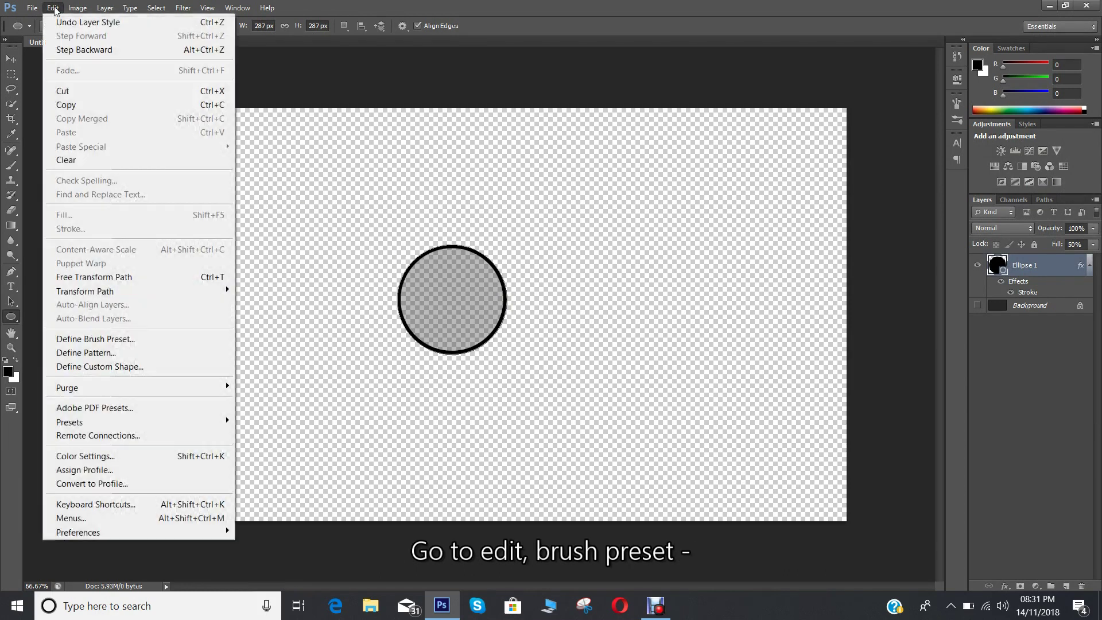
left_click(113, 339)
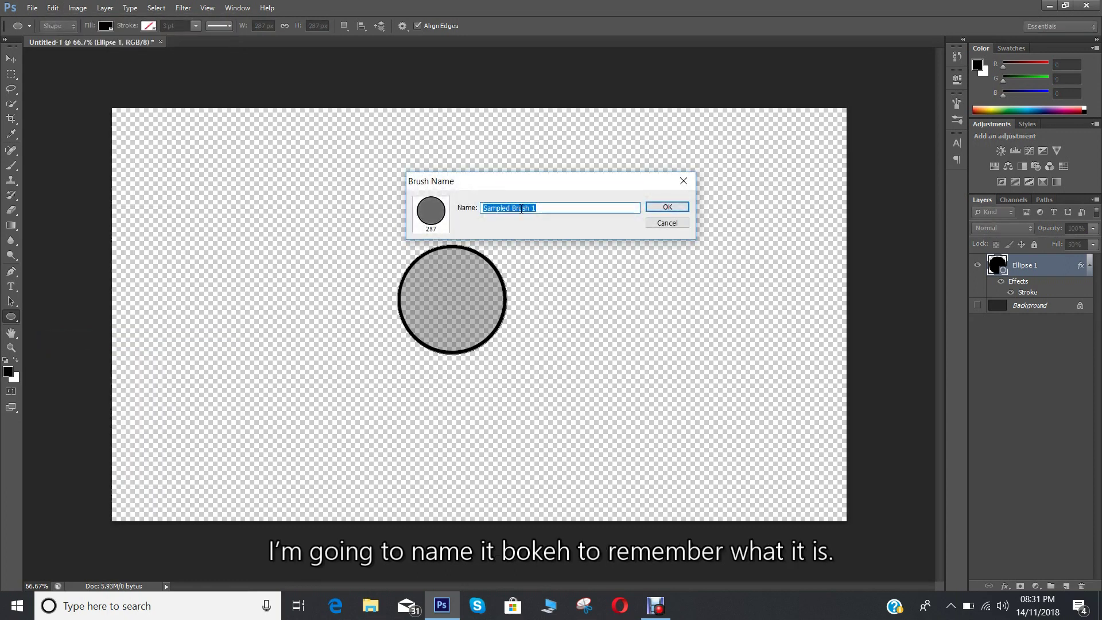
type("bokeh")
left_click(661, 206)
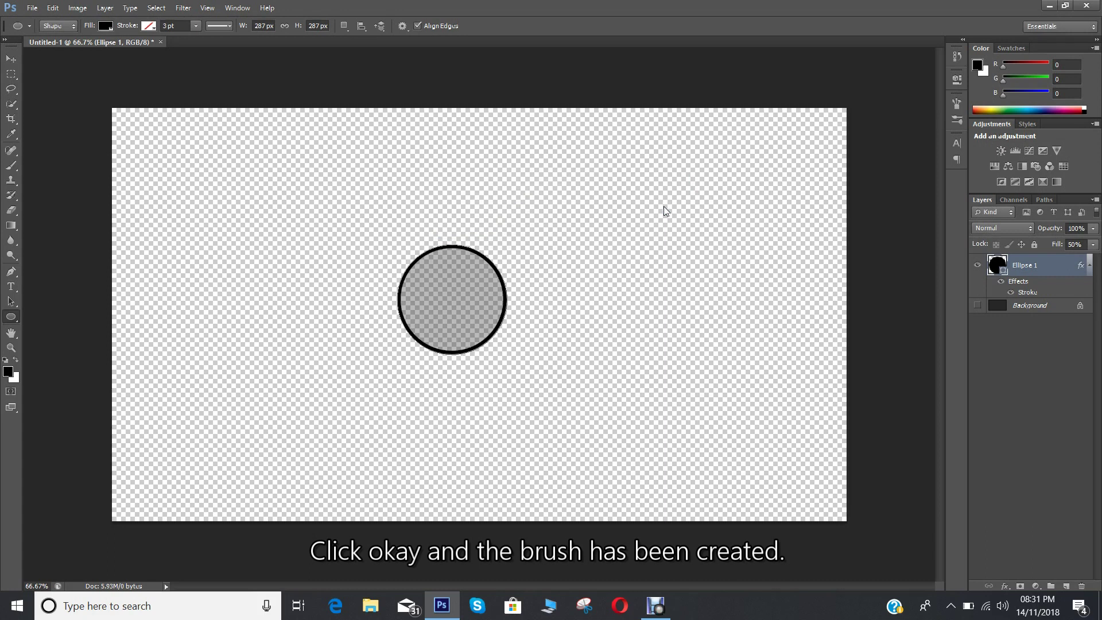
Step: Hide Ellipse 1, show the grey Background, and add an empty Layer 1 above it
left_click(977, 265)
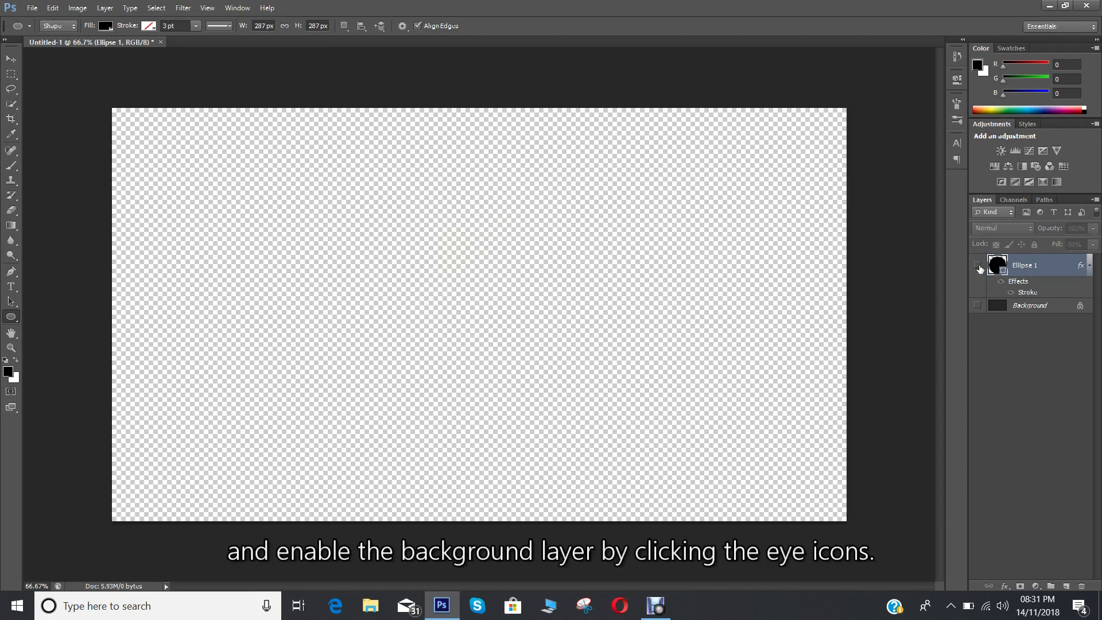
left_click(1031, 307)
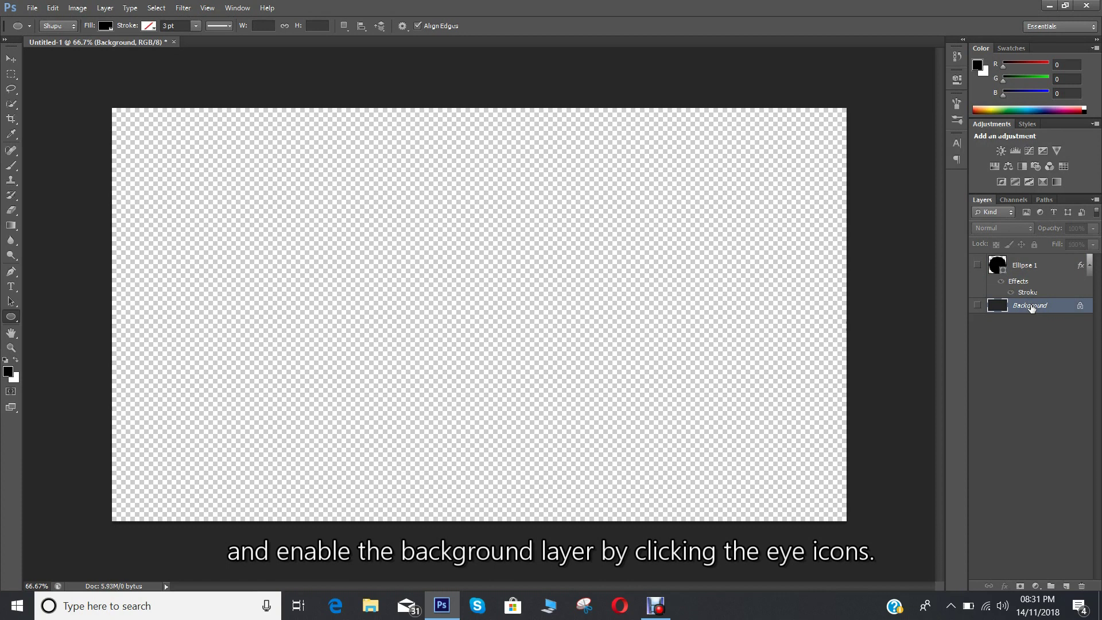
left_click(978, 306)
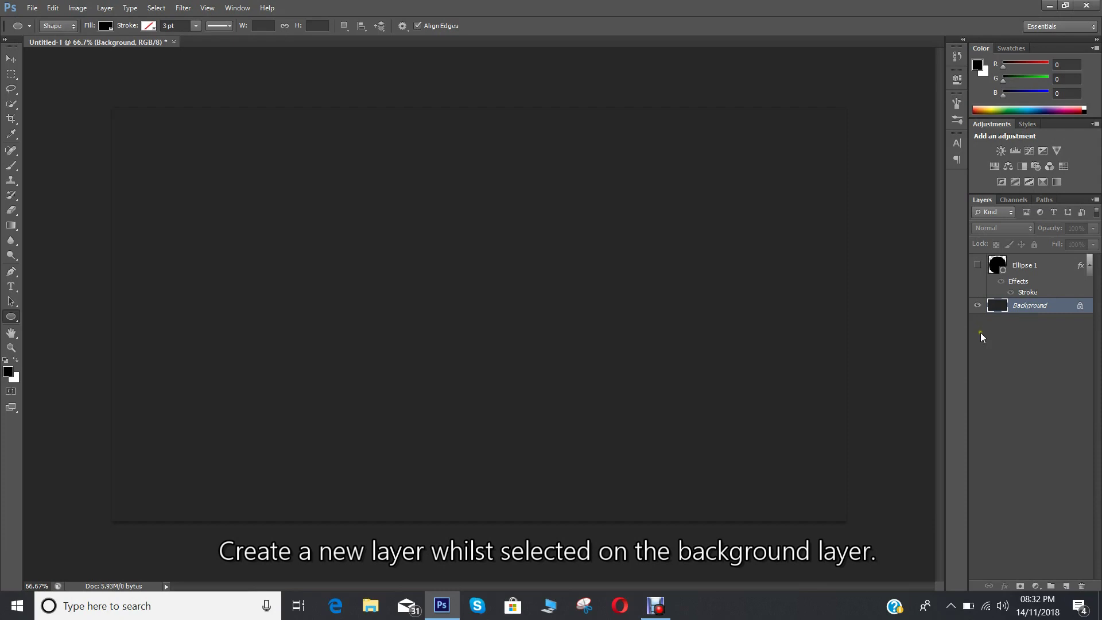
left_click(1065, 586)
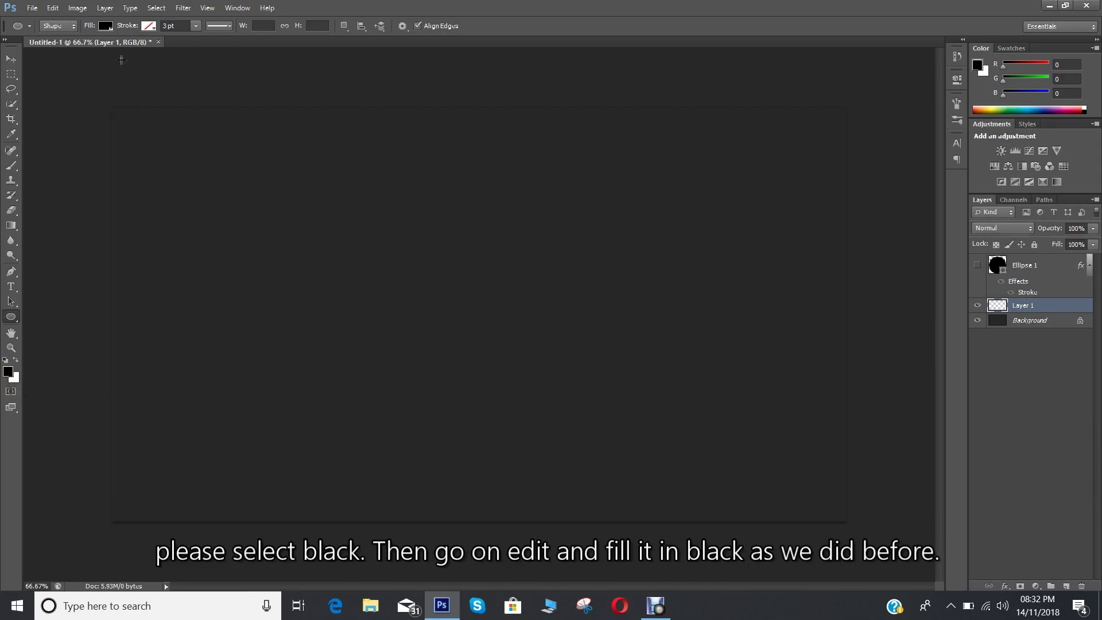
left_click(53, 8)
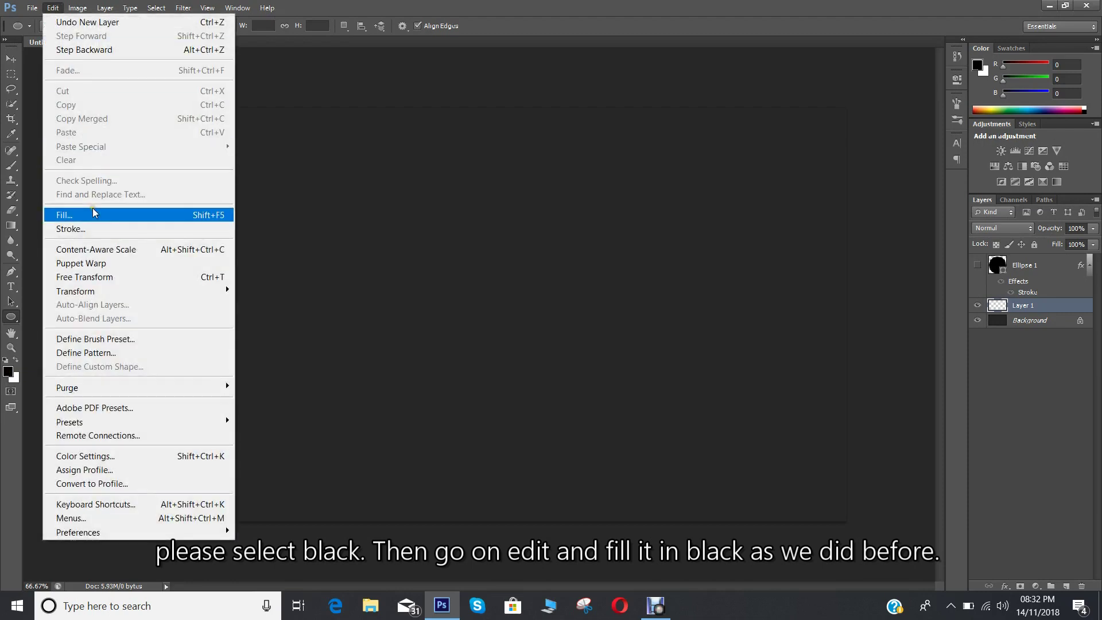
Step: Fill Layer 1 with black, then set its Fill Opacity to 0 in Blending Options
left_click(63, 213)
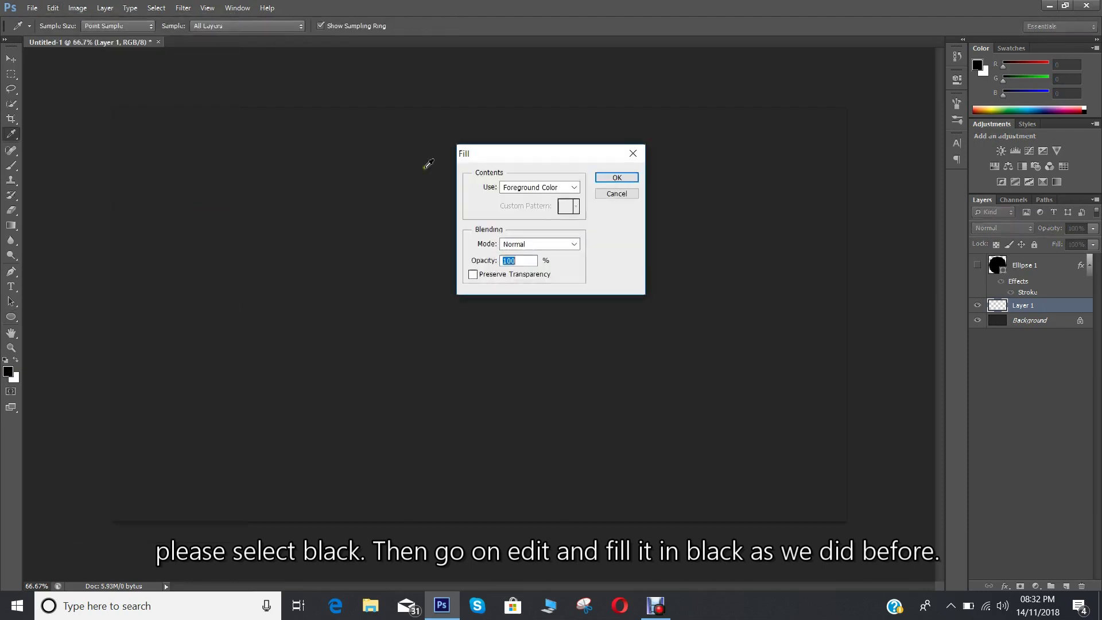
left_click(617, 177)
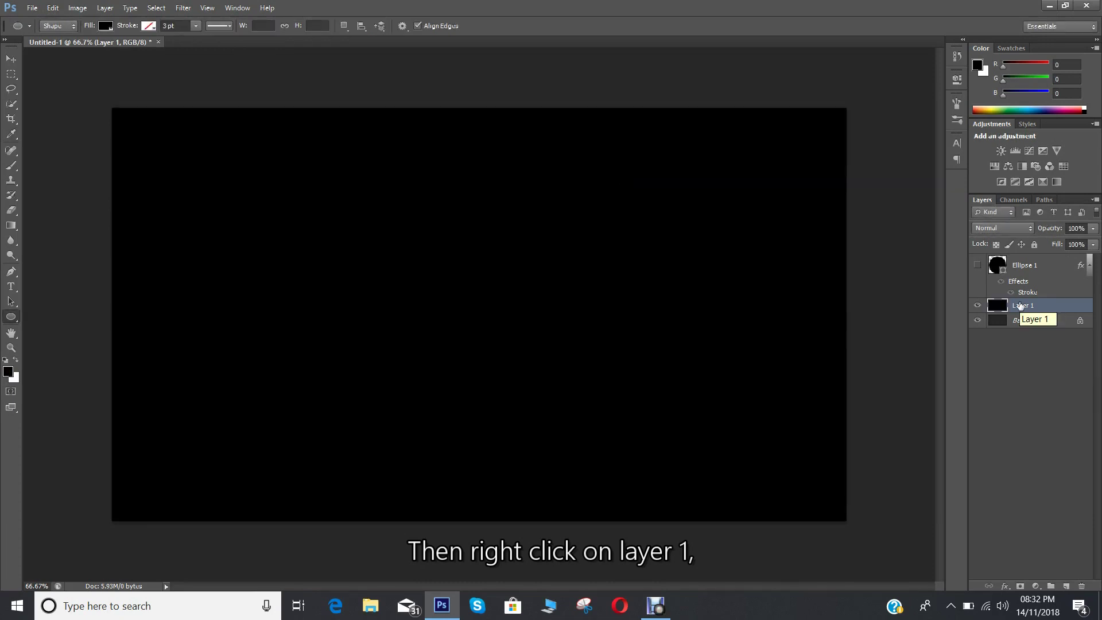
right_click(1017, 306)
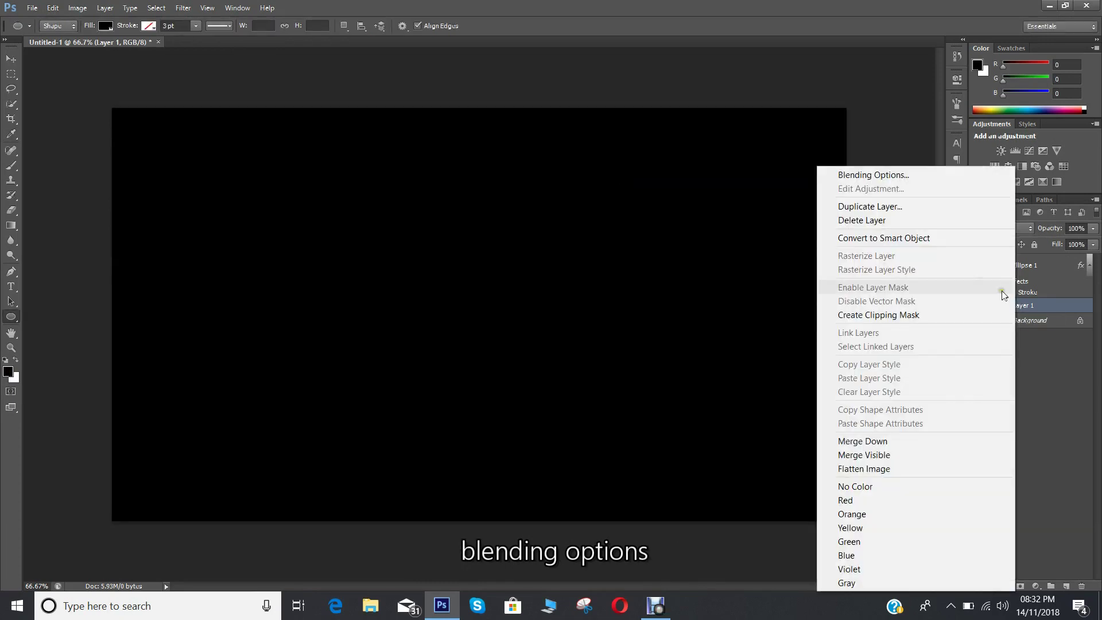
left_click(874, 176)
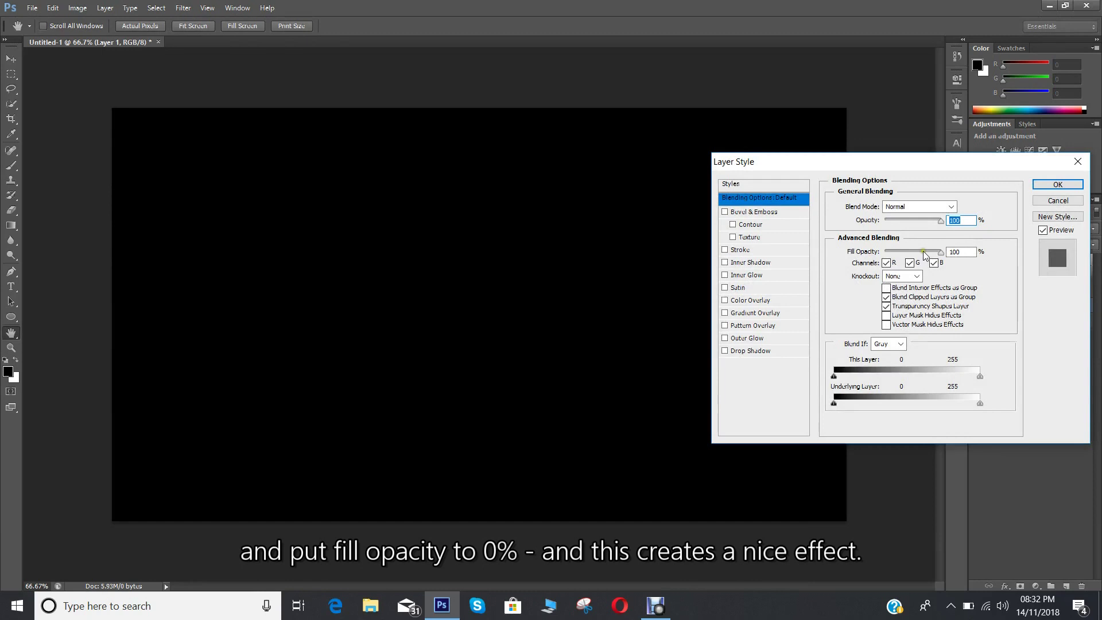
key("Tab")
type("0")
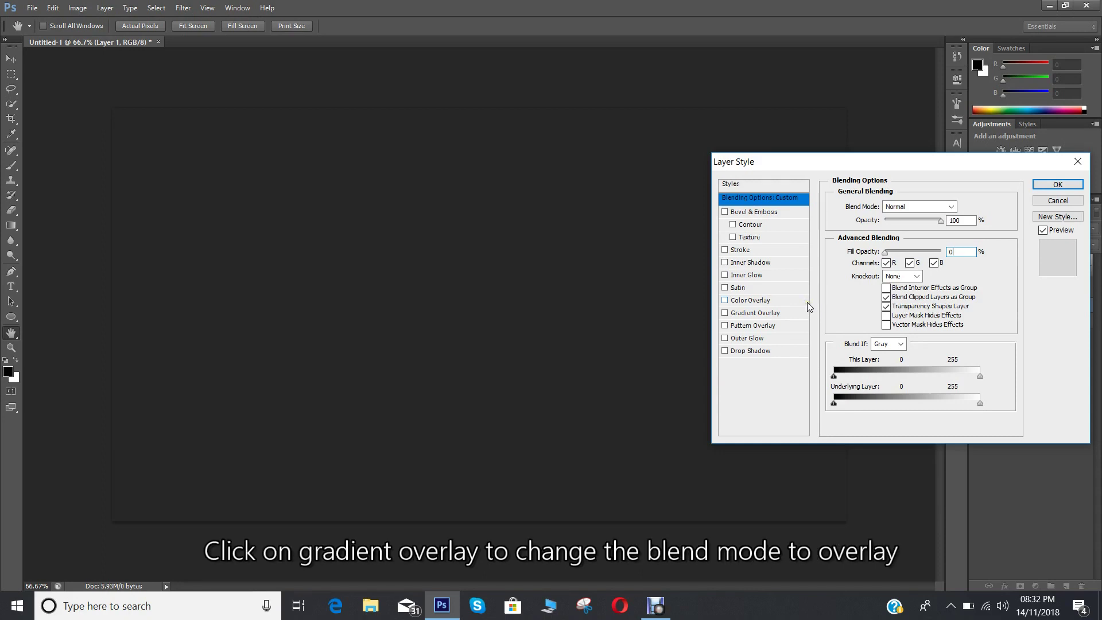
Step: Add a Gradient Overlay to Layer 1 in Overlay mode using the Spectrum preset
left_click(739, 315)
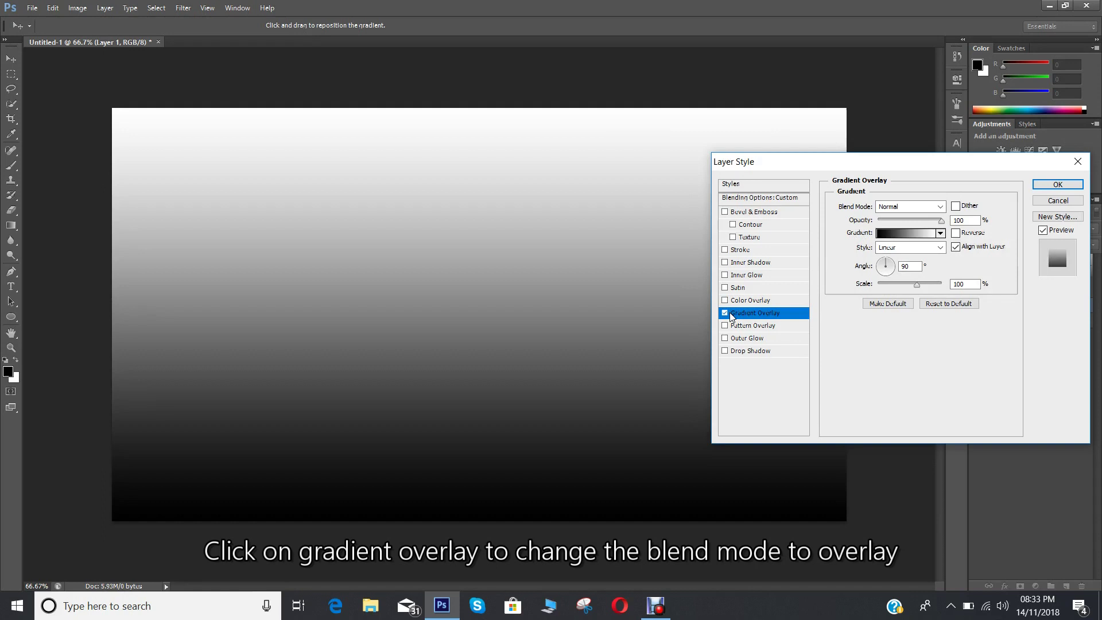
left_click(937, 207)
left_click(888, 392)
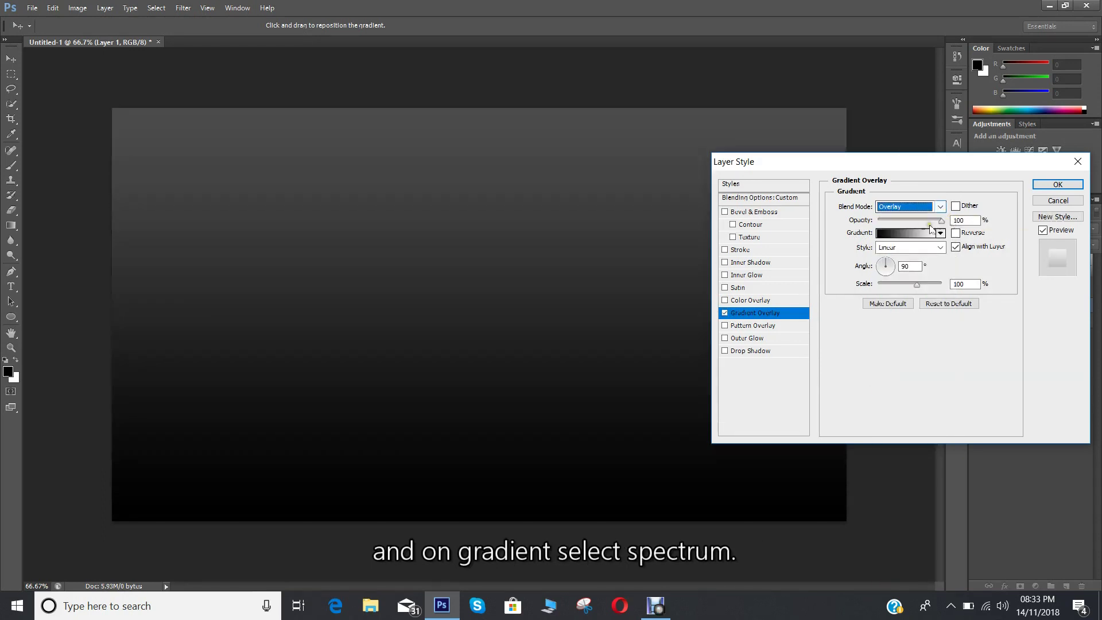
left_click(913, 240)
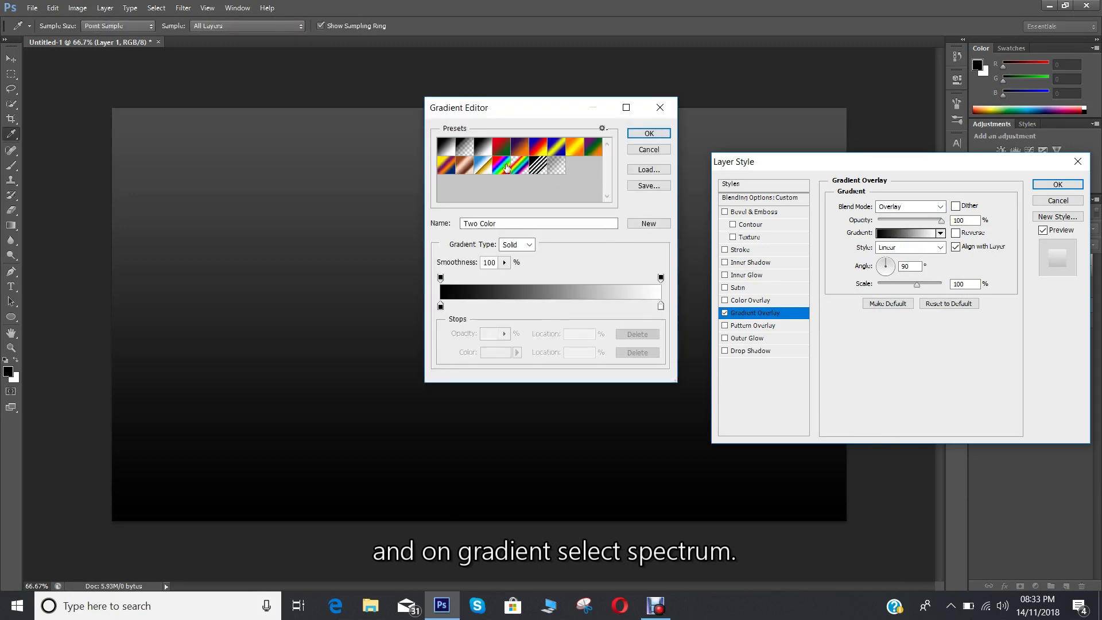
left_click(506, 168)
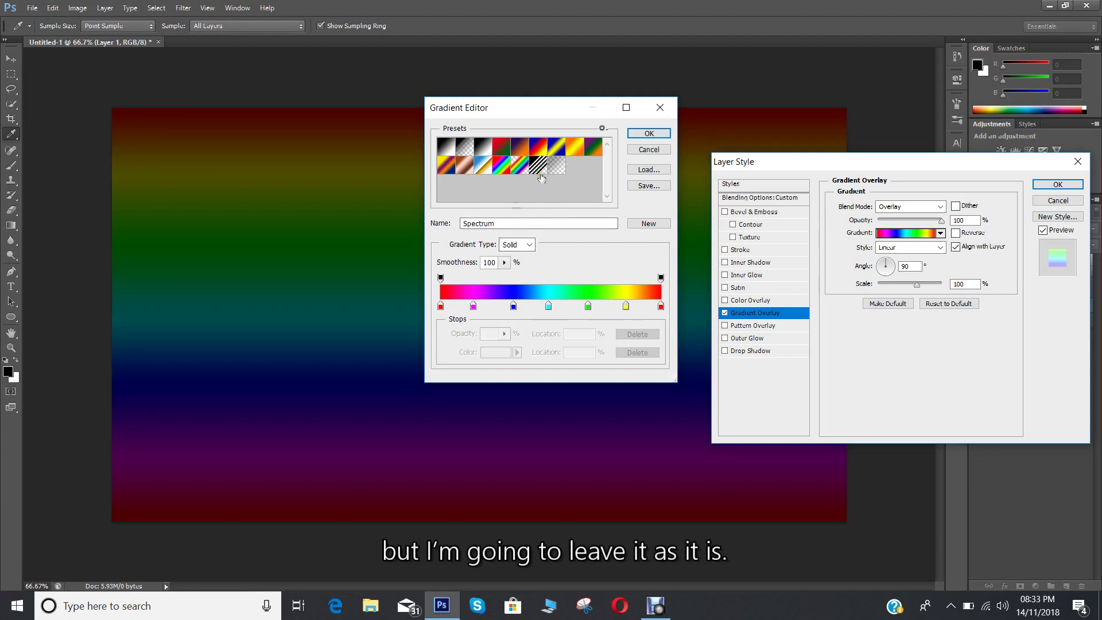
left_click(649, 134)
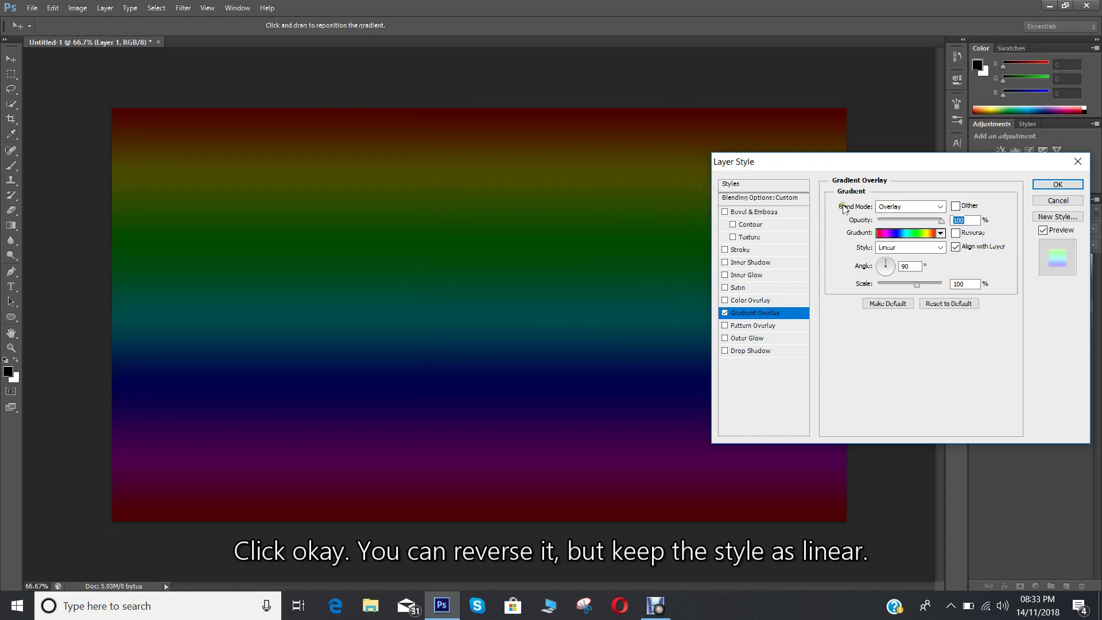
Step: Reverse the rainbow gradient, set its angle to 45°, and apply the style
left_click(956, 232)
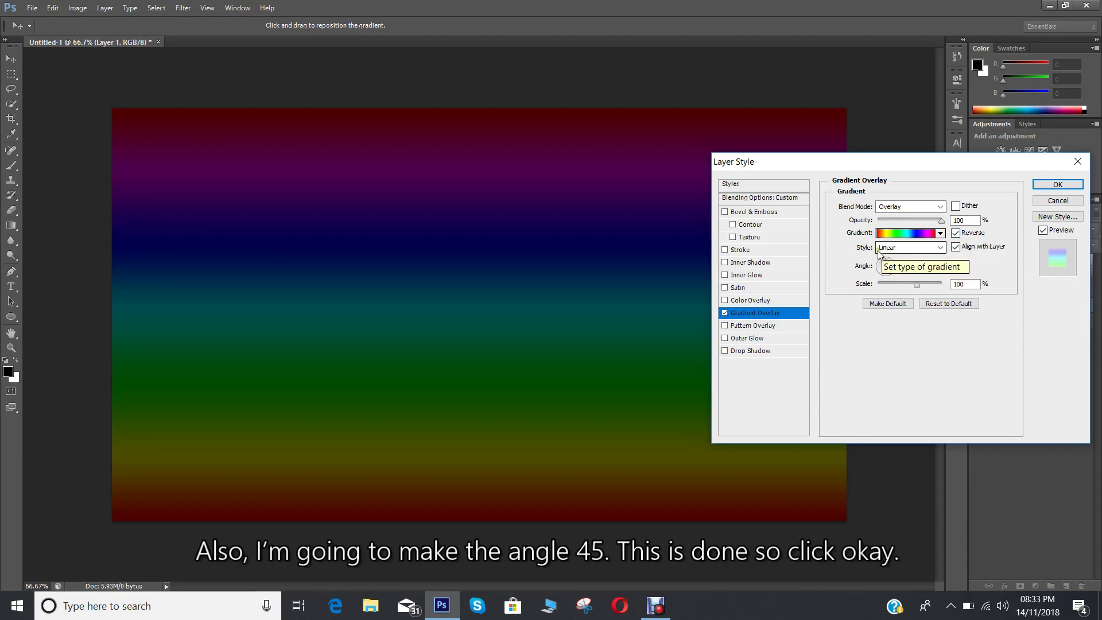
left_click(915, 266)
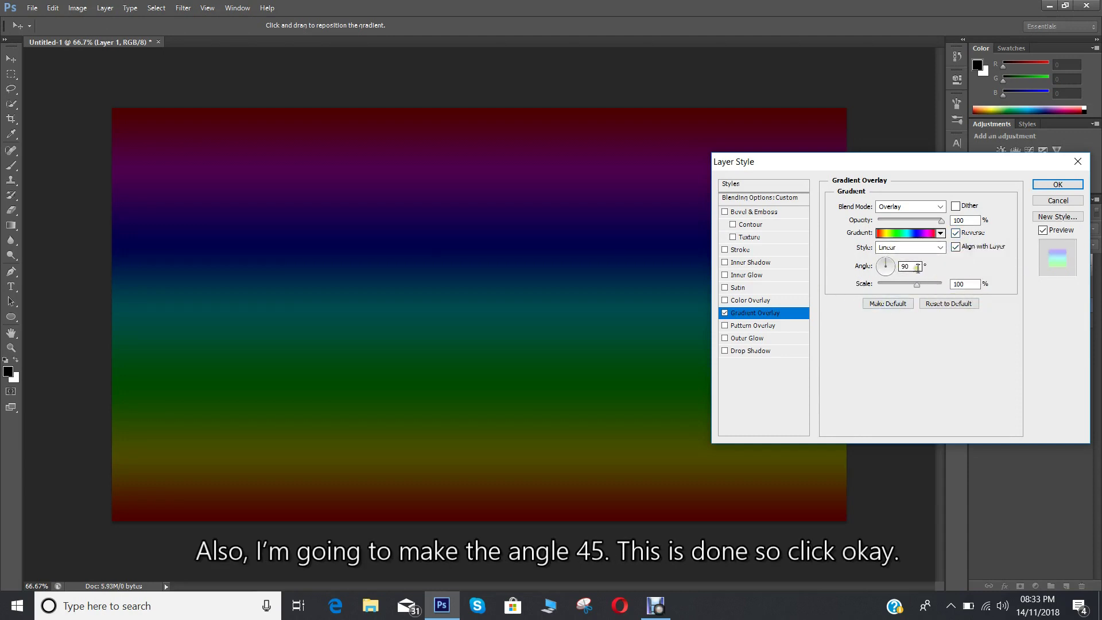
double_click(915, 266)
type("45")
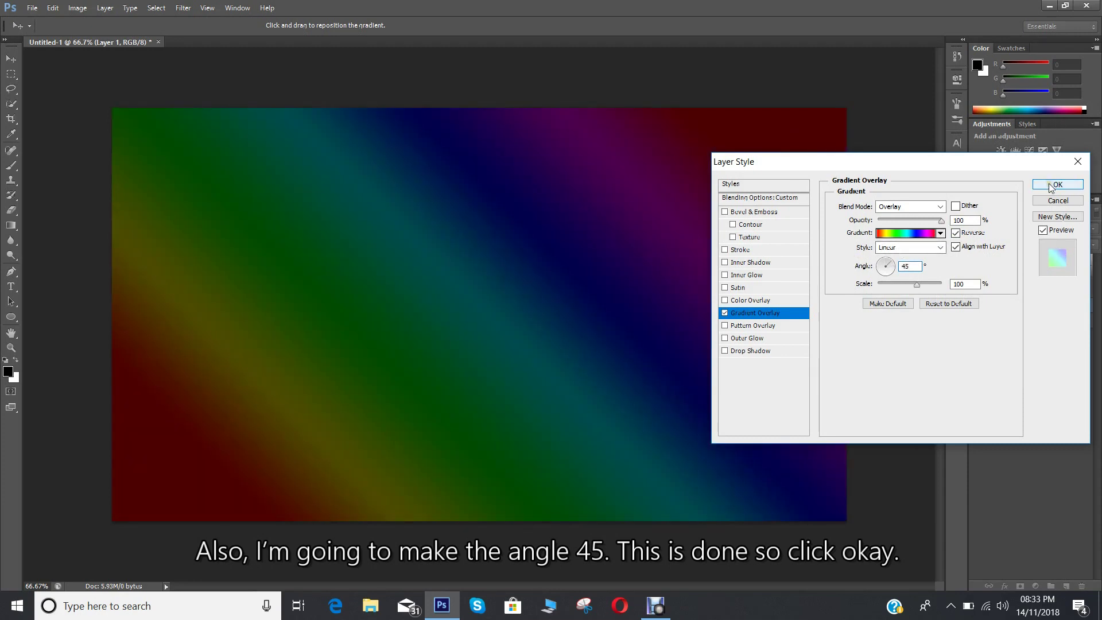
left_click(1051, 185)
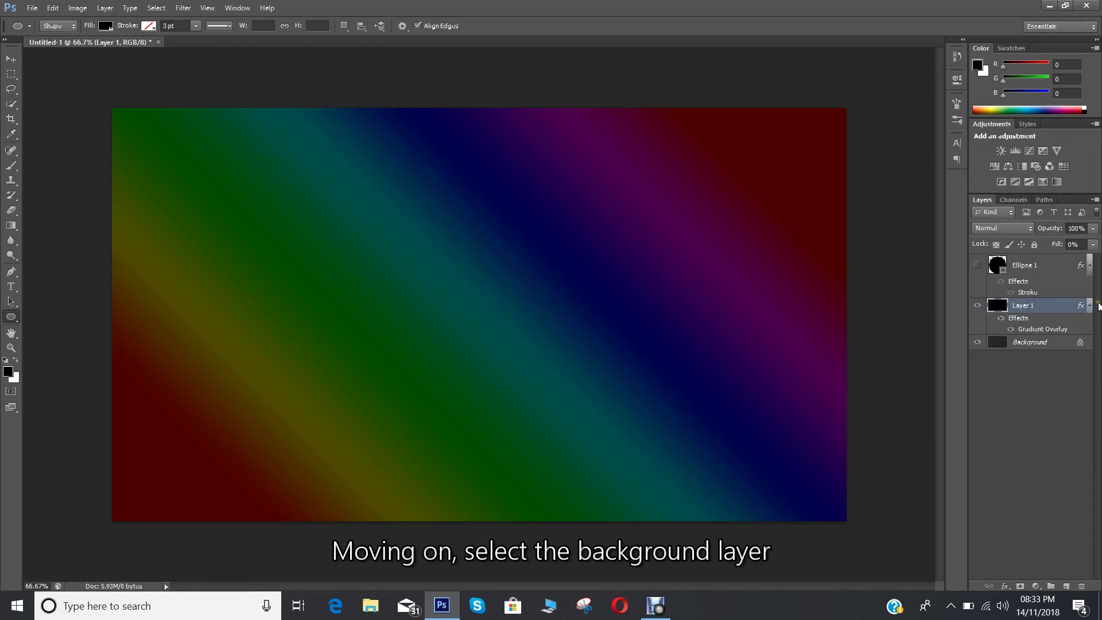
Step: Create Group 1 above the Background and set its blend mode to Color Dodge
left_click(1034, 344)
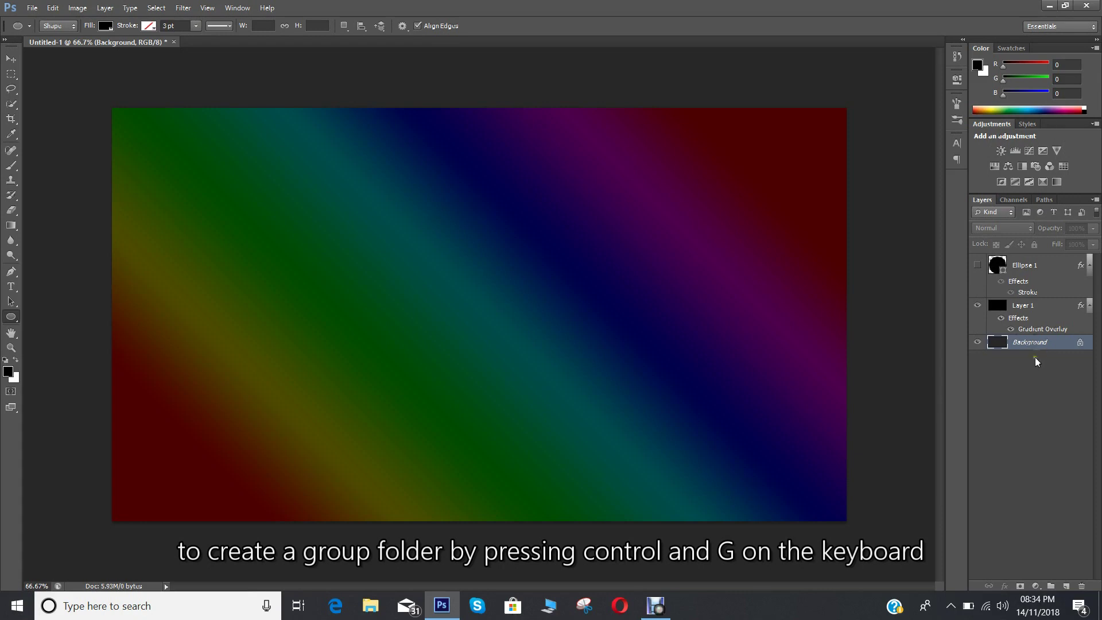
left_click(1052, 588)
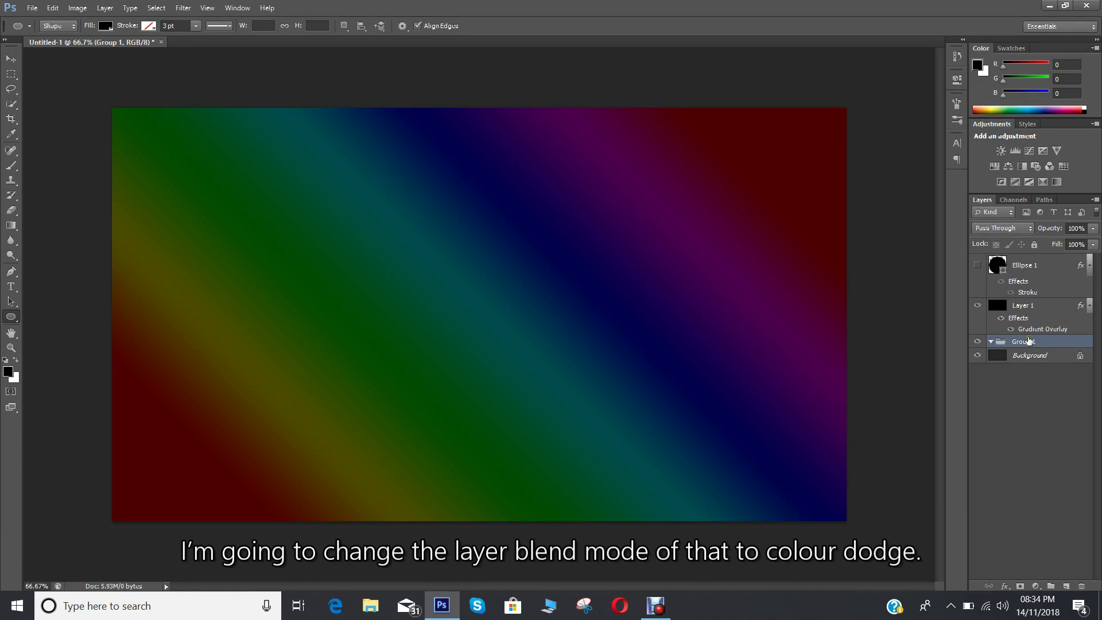
left_click(996, 226)
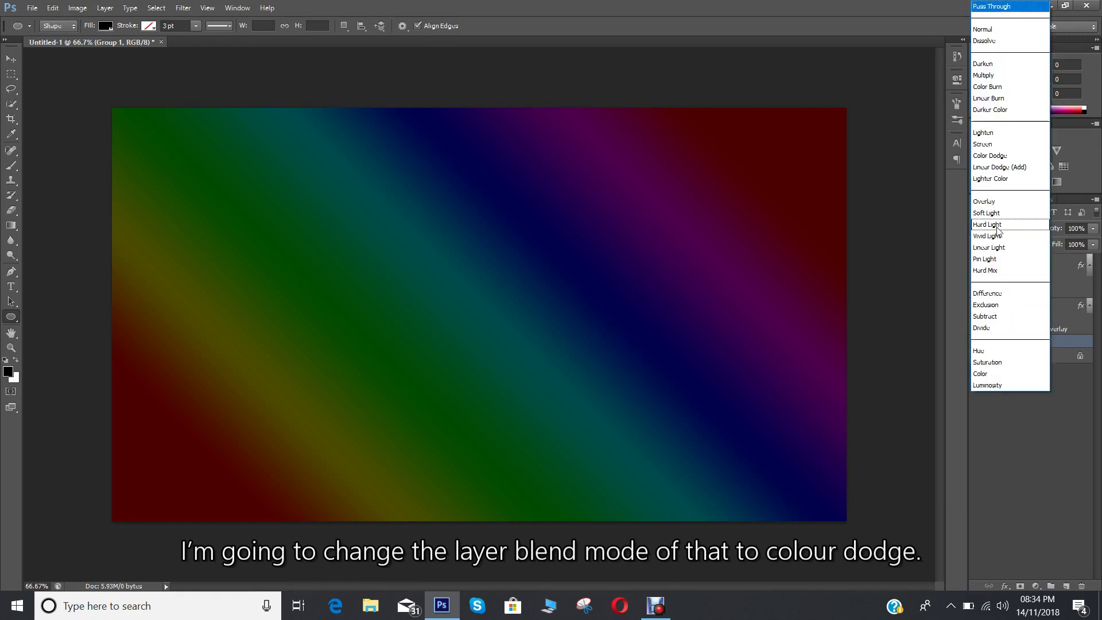
left_click(989, 156)
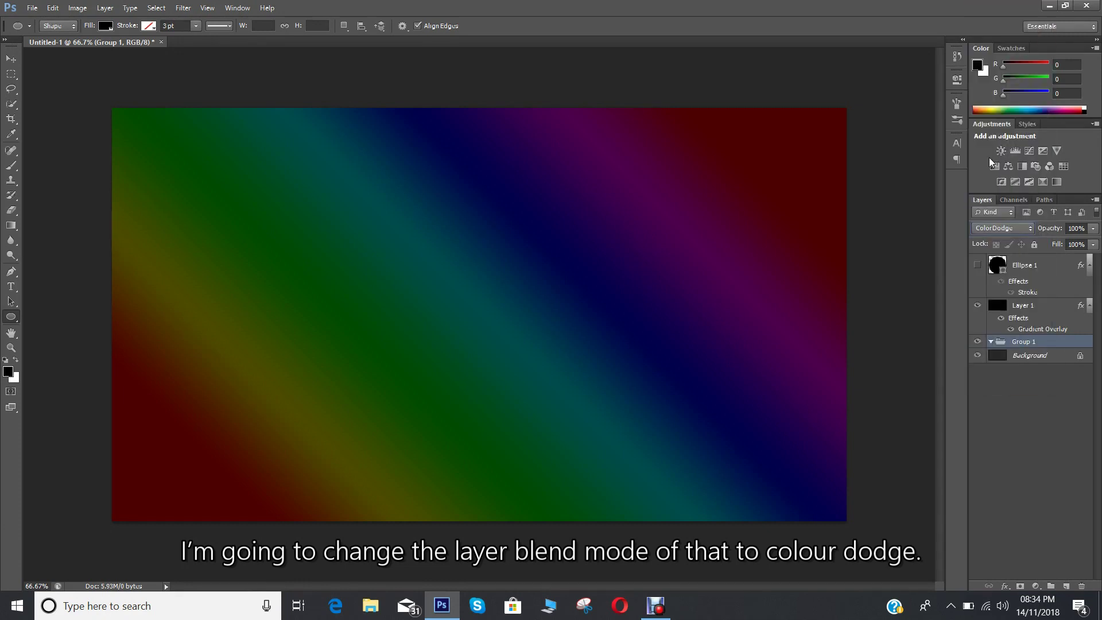
Step: Add empty Layer 2 inside Group 1 and select the Brush Tool with the 287 px soft round preset
left_click(1066, 586)
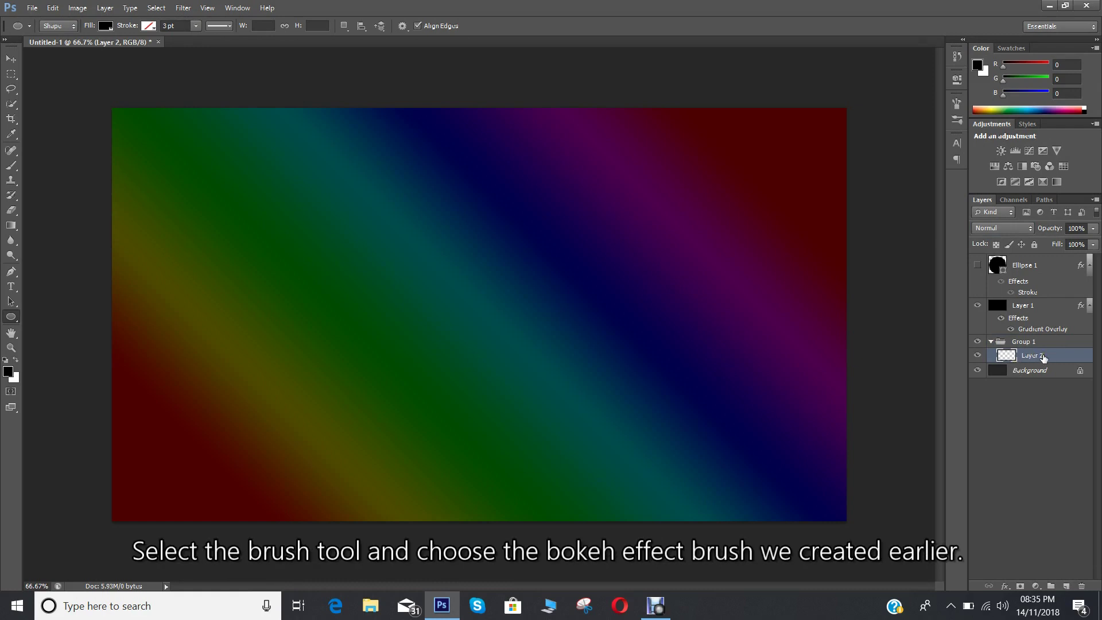
right_click(10, 166)
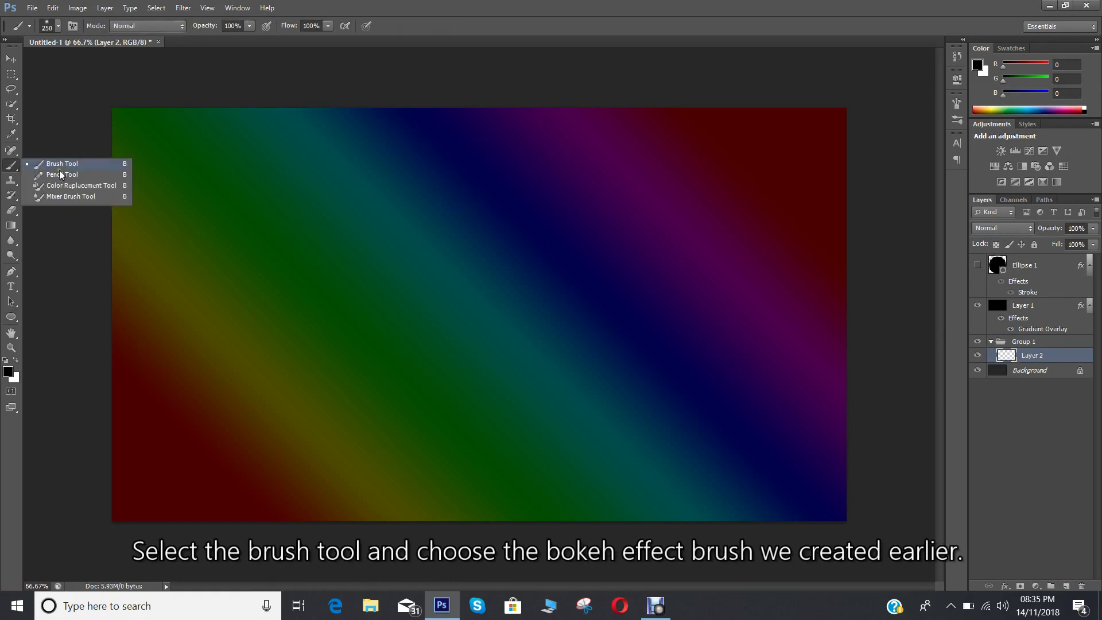
left_click(64, 166)
left_click(52, 26)
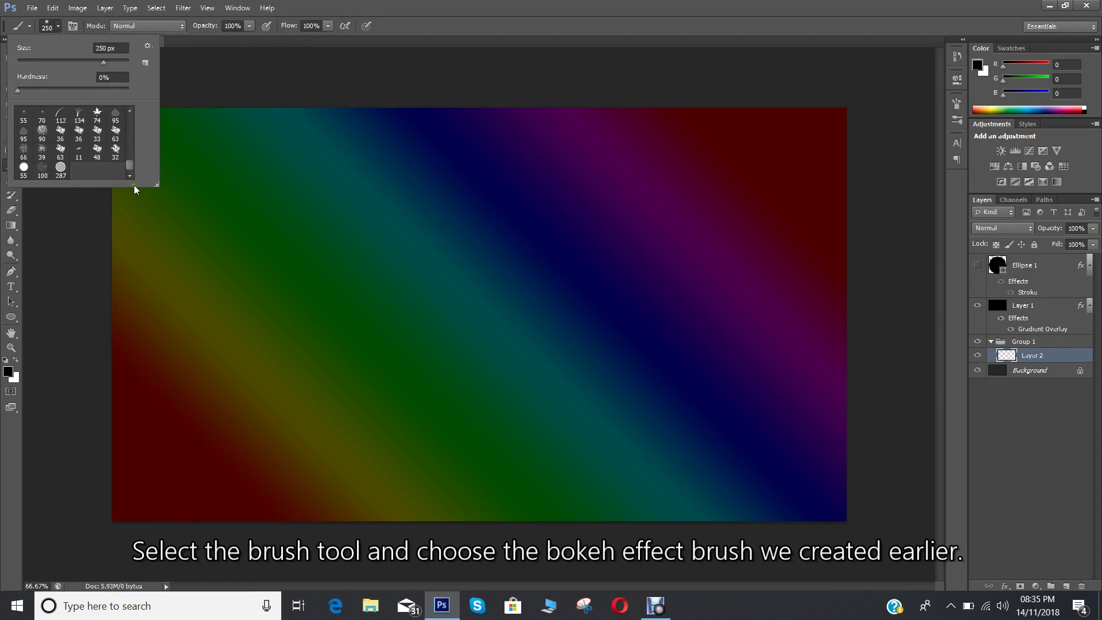
left_click(60, 168)
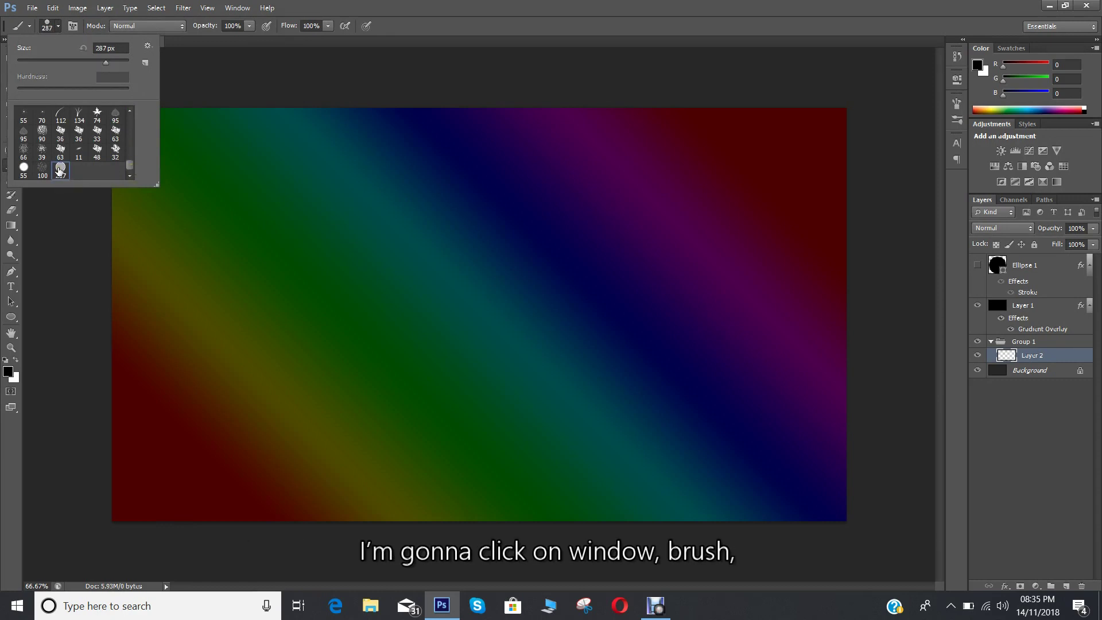
left_click(60, 170)
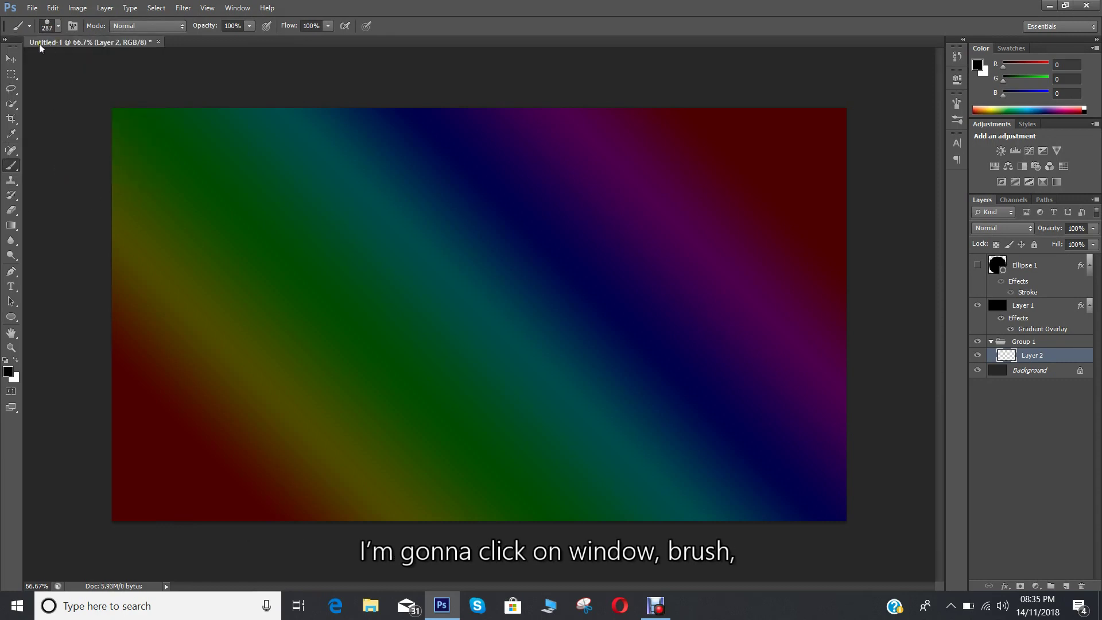
left_click(237, 7)
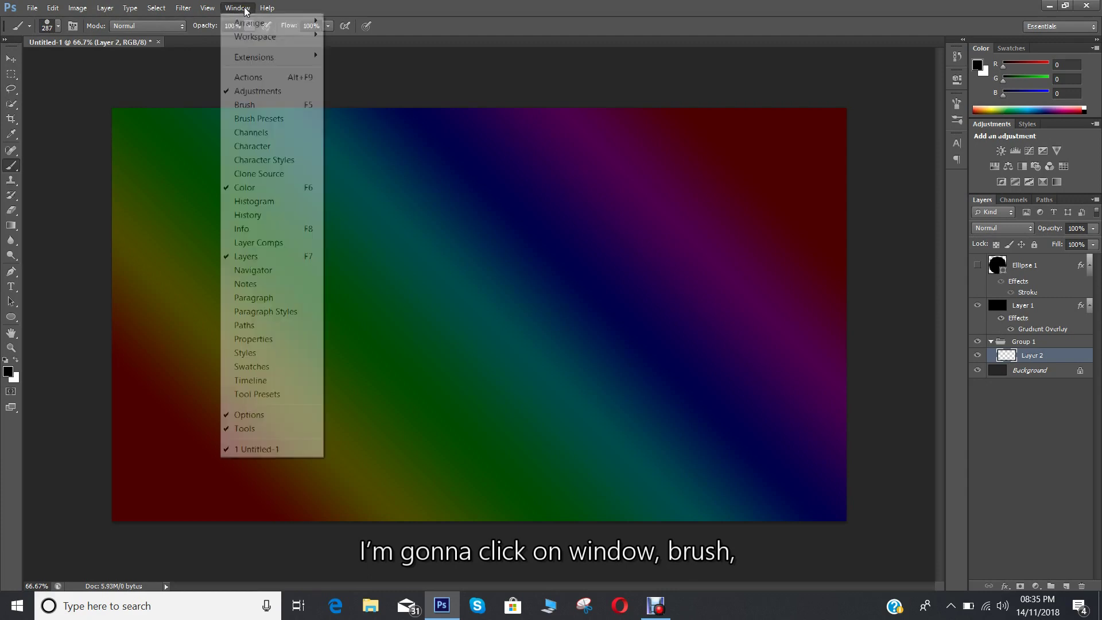
Step: Set the brush tip size to 500 px with 100% spacing
left_click(241, 105)
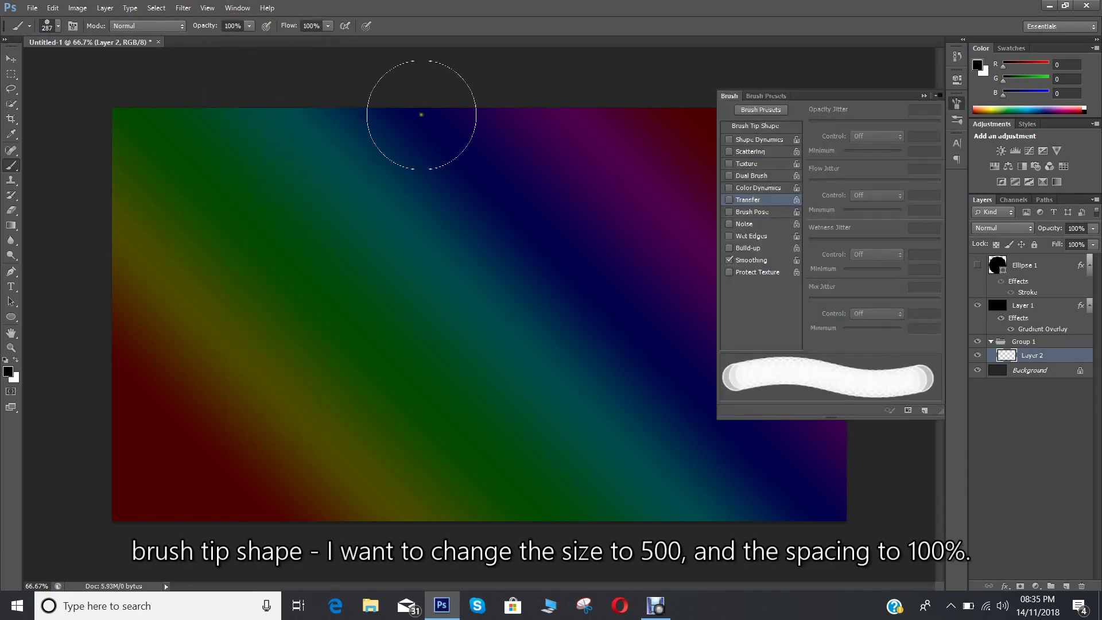
left_click(746, 125)
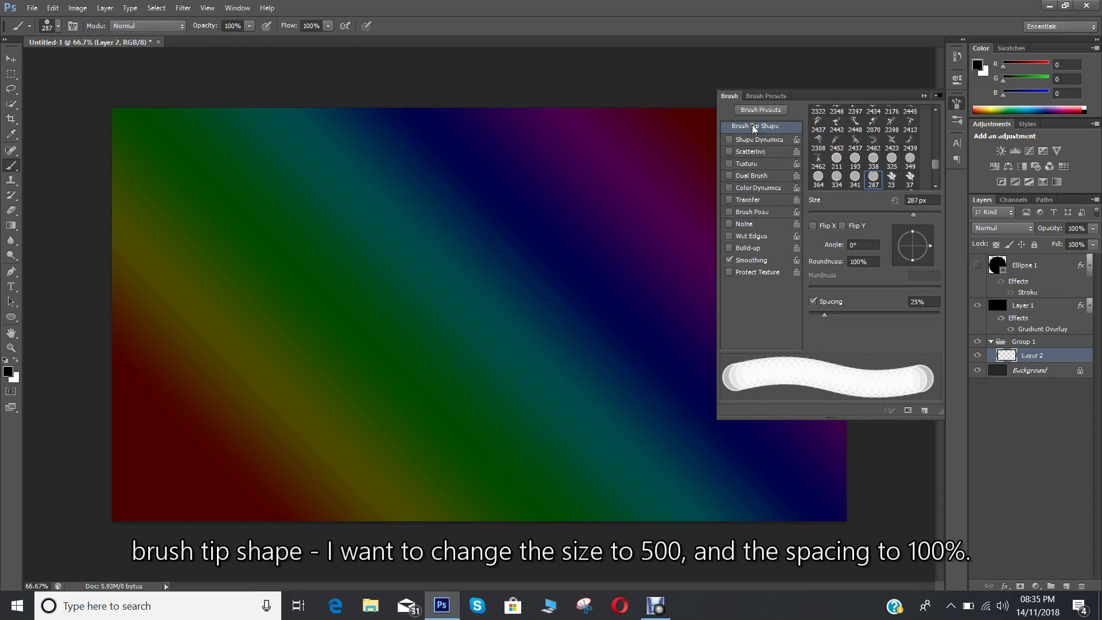
left_click(920, 200)
type("500")
key("Tab")
type("100")
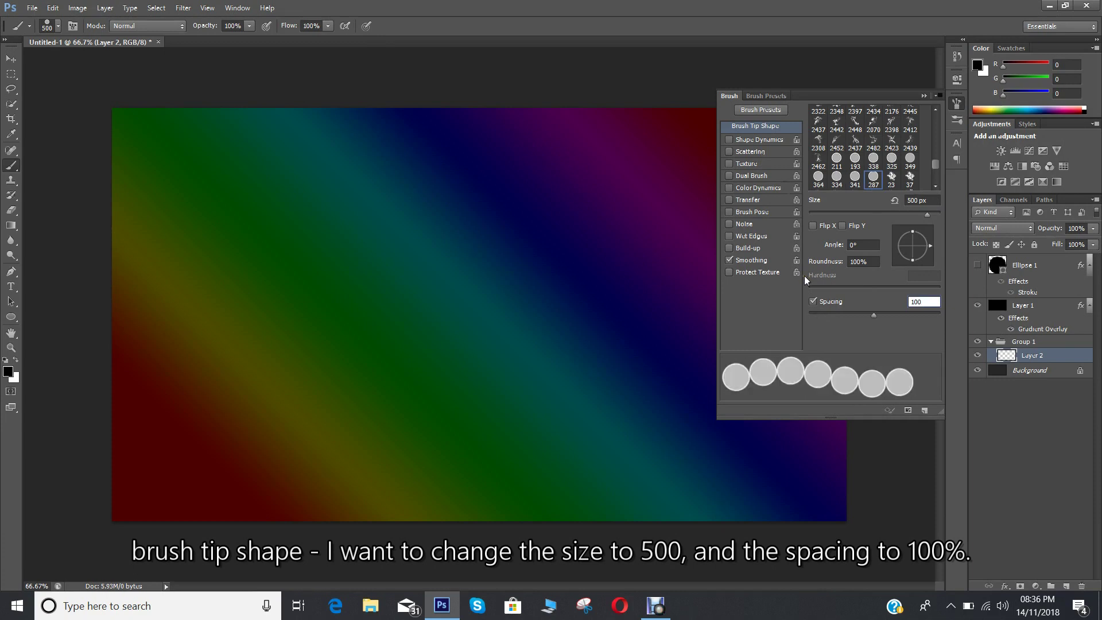
Step: Enable Shape Dynamics with 100% size jitter and 50% minimum diameter
left_click(759, 139)
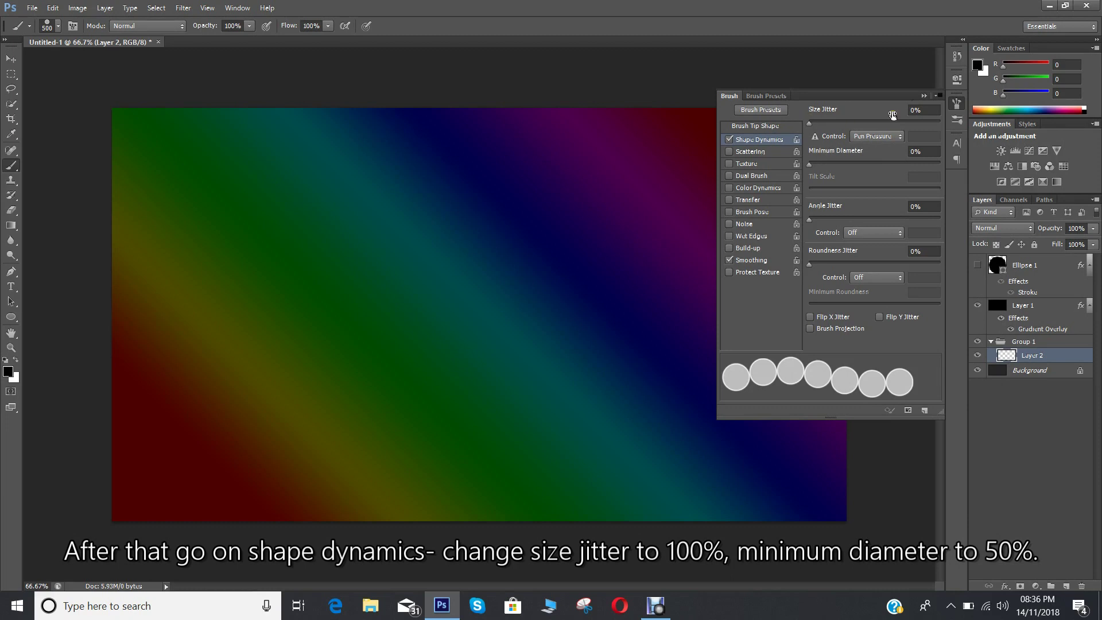
left_click(922, 108)
type("100")
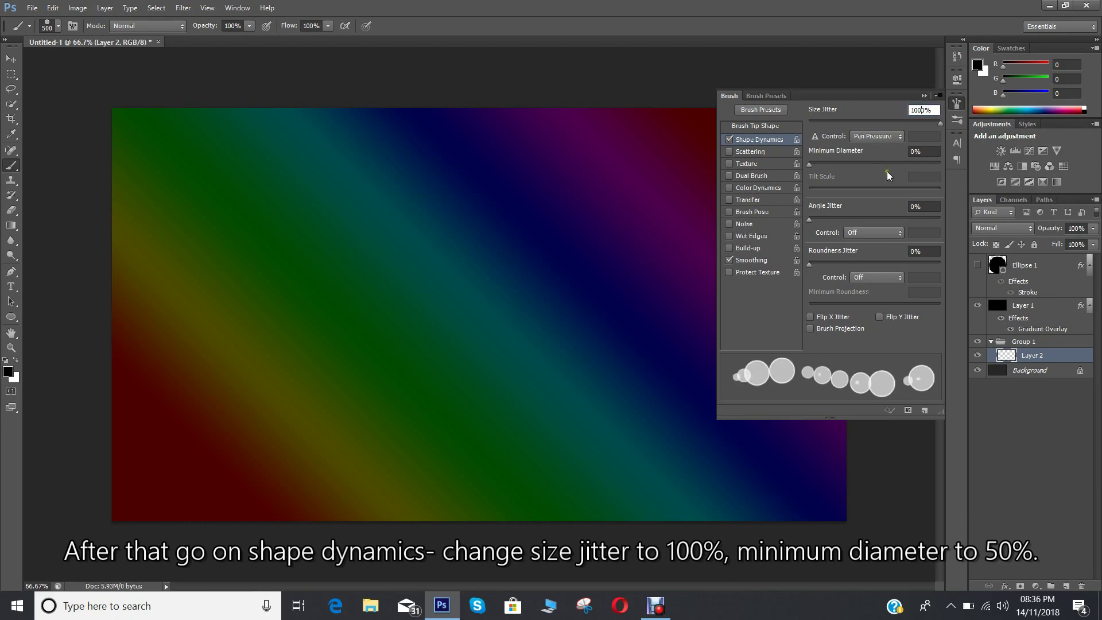
left_click(918, 152)
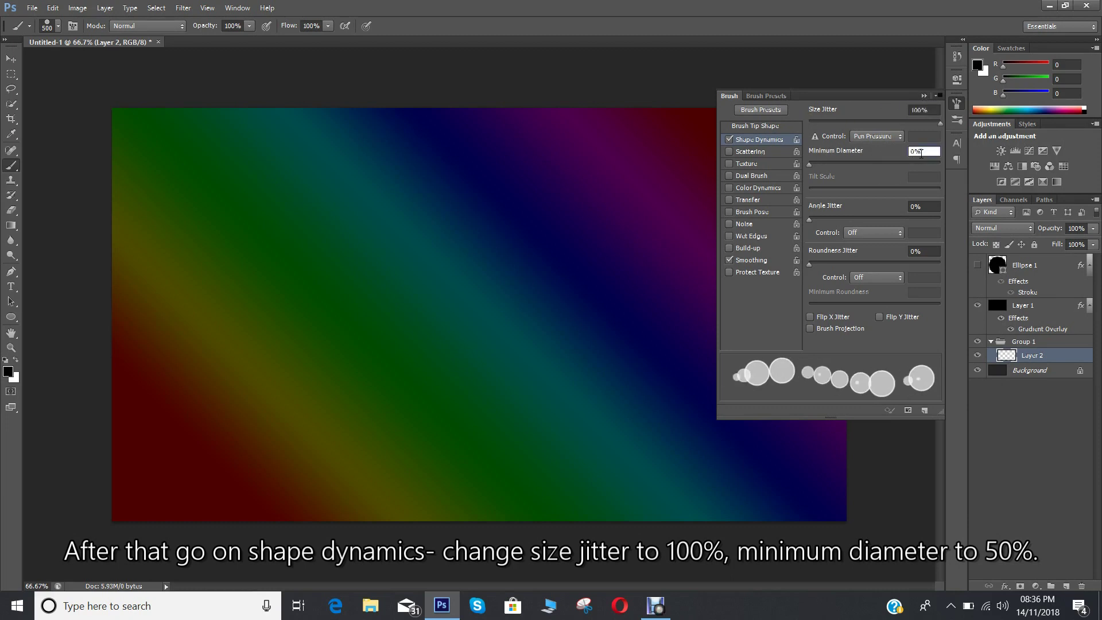
left_click_drag(921, 153, 906, 150)
type("50")
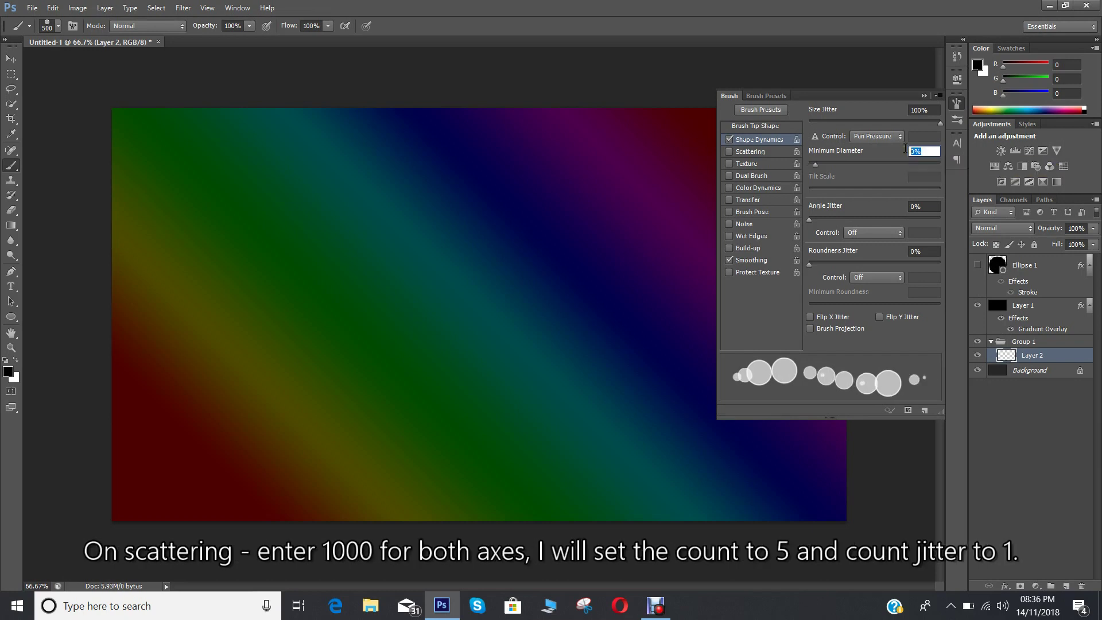
Step: Enable Scattering with 1000% scatter, count 5 and count jitter 1
left_click(761, 155)
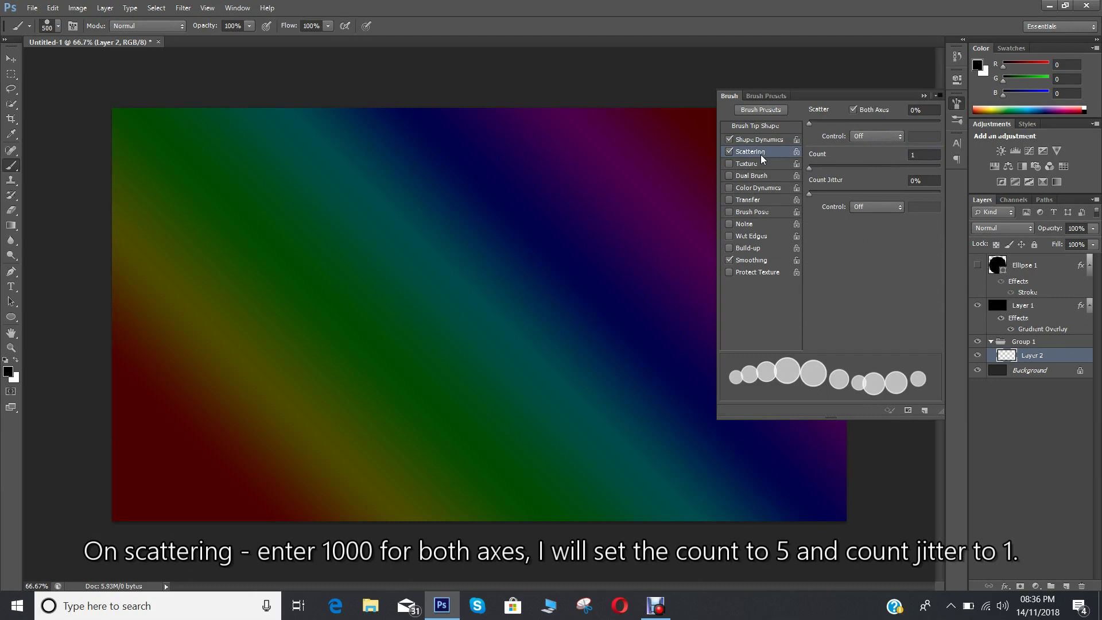
left_click(924, 109)
type("1000")
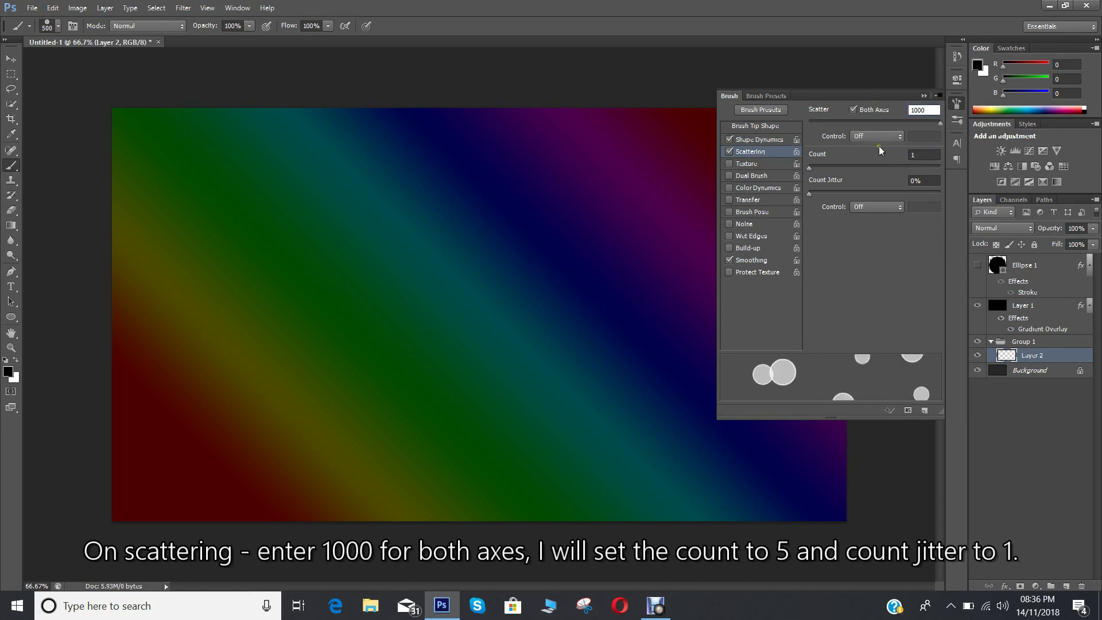
key("Tab")
type("5")
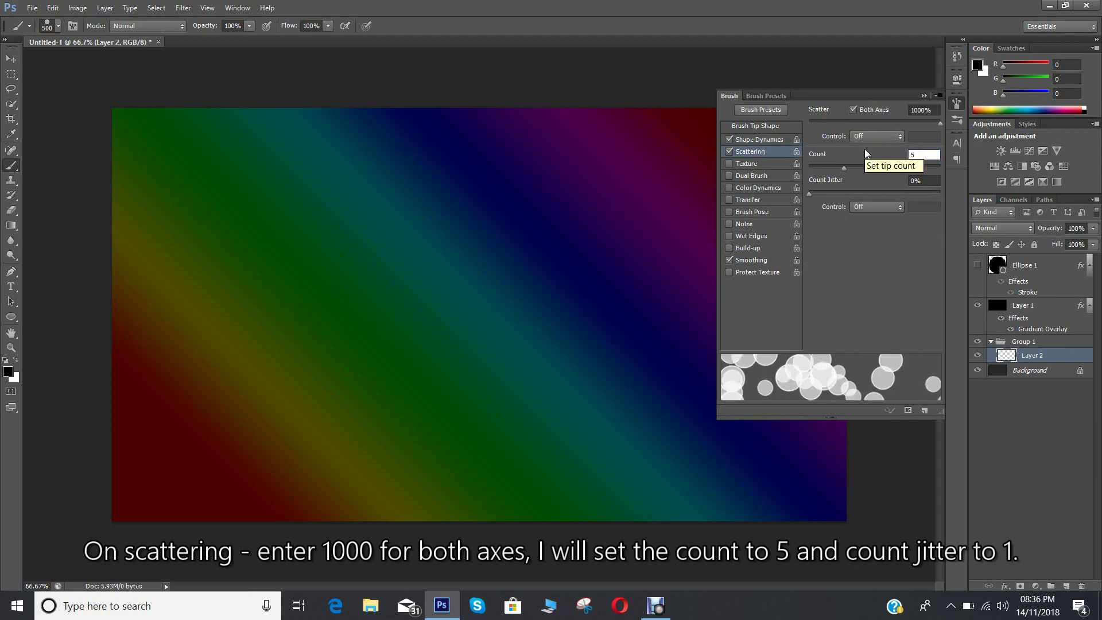
left_click(913, 179)
key("BackSpace")
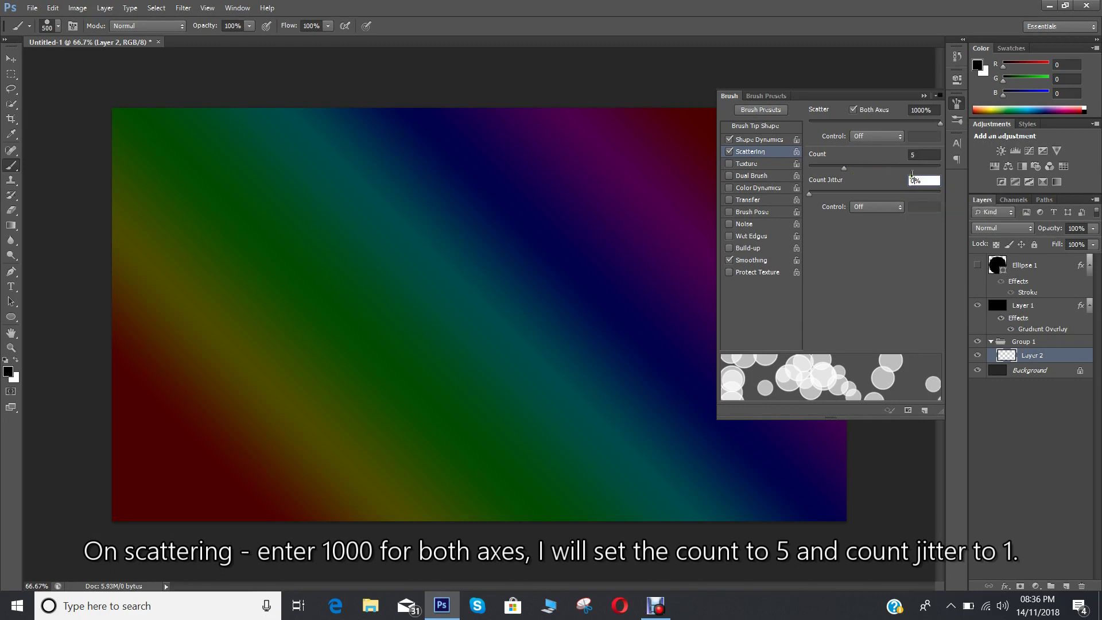
type("1")
Step: Enable Transfer with 50% opacity jitter and 50% flow jitter on Pen Pressure
left_click(756, 197)
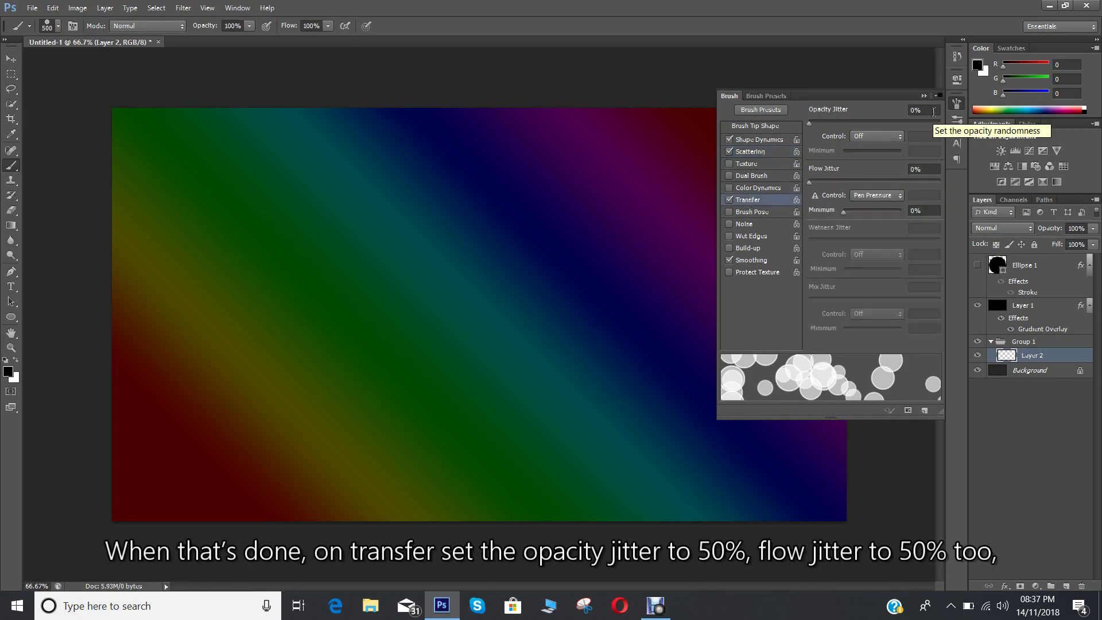
left_click(933, 112)
type("50")
key("Return")
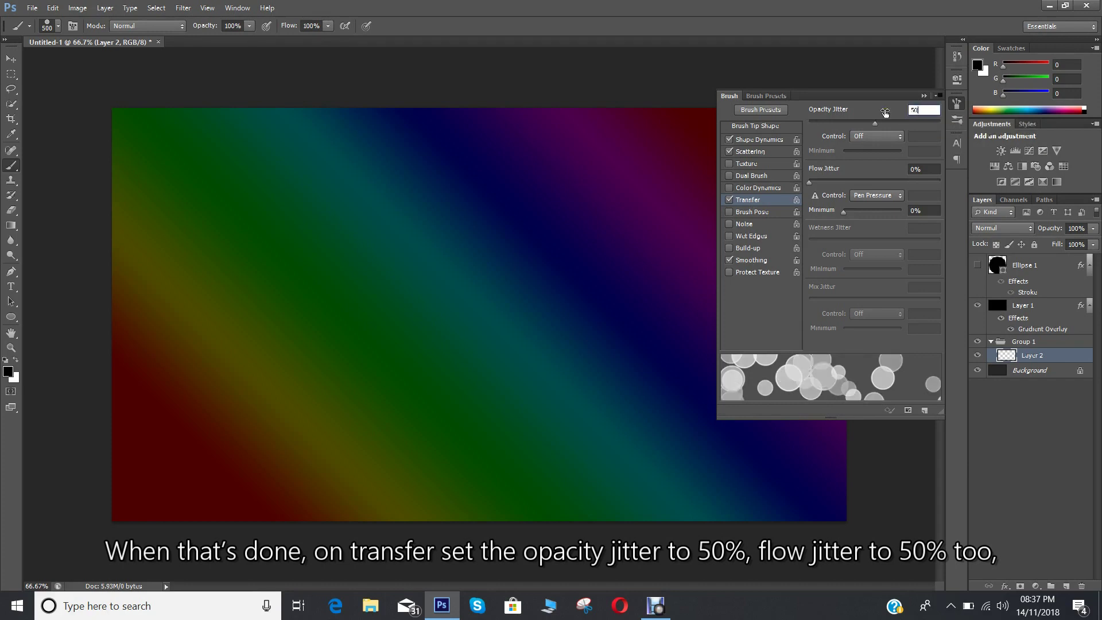
left_click(923, 168)
type("50")
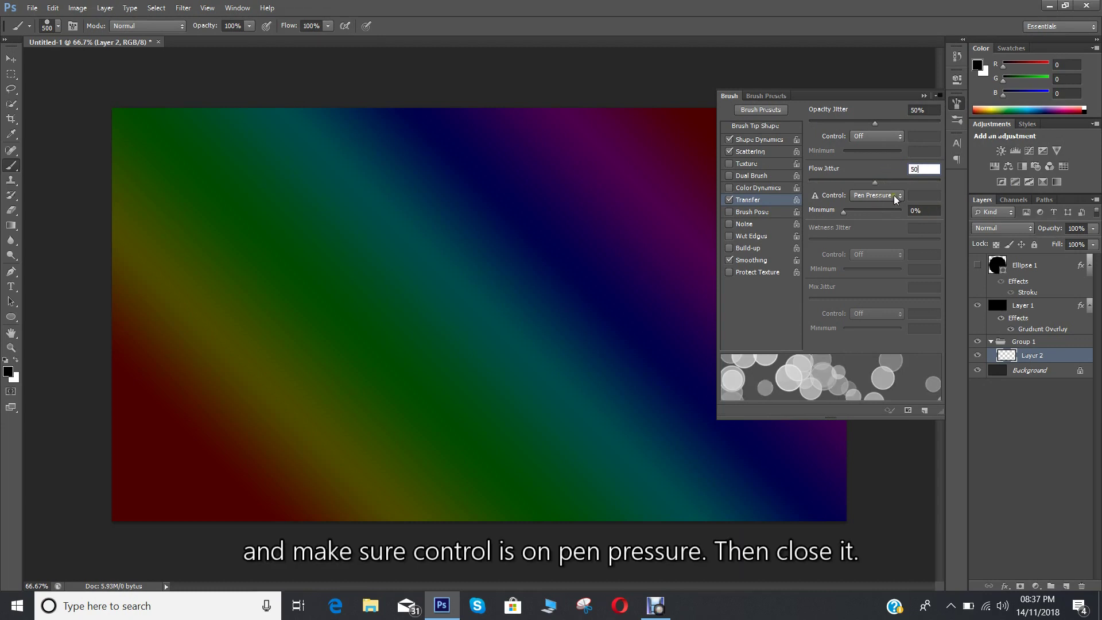
left_click(893, 195)
left_click(875, 201)
left_click(922, 96)
Step: Switch the colour to white and paint scattered bokeh circles across the canvas
left_click(8, 372)
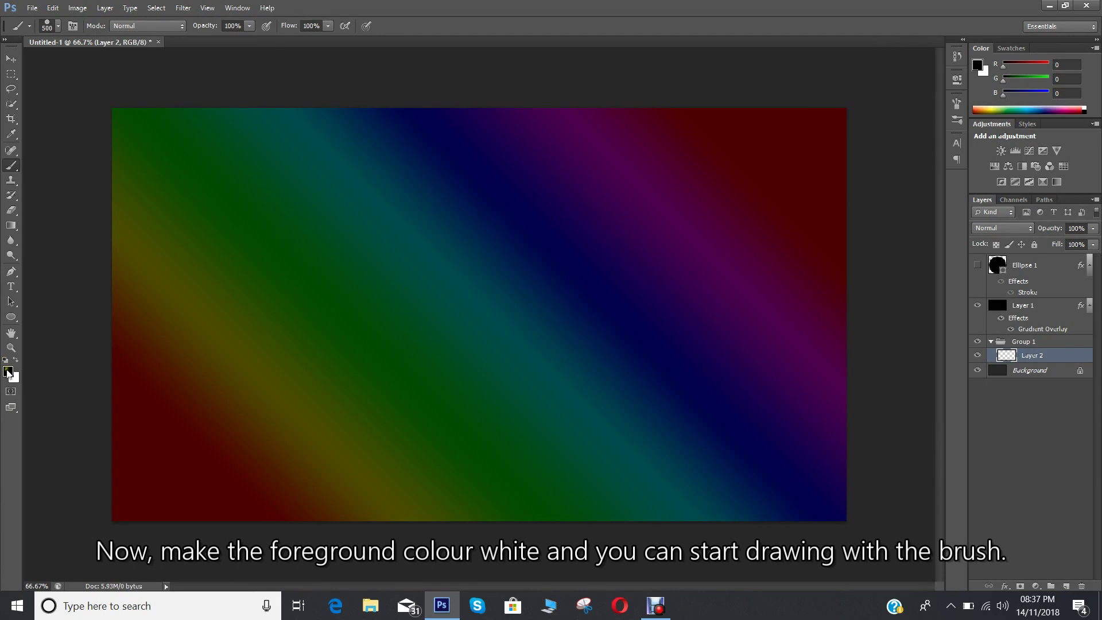
left_click(16, 361)
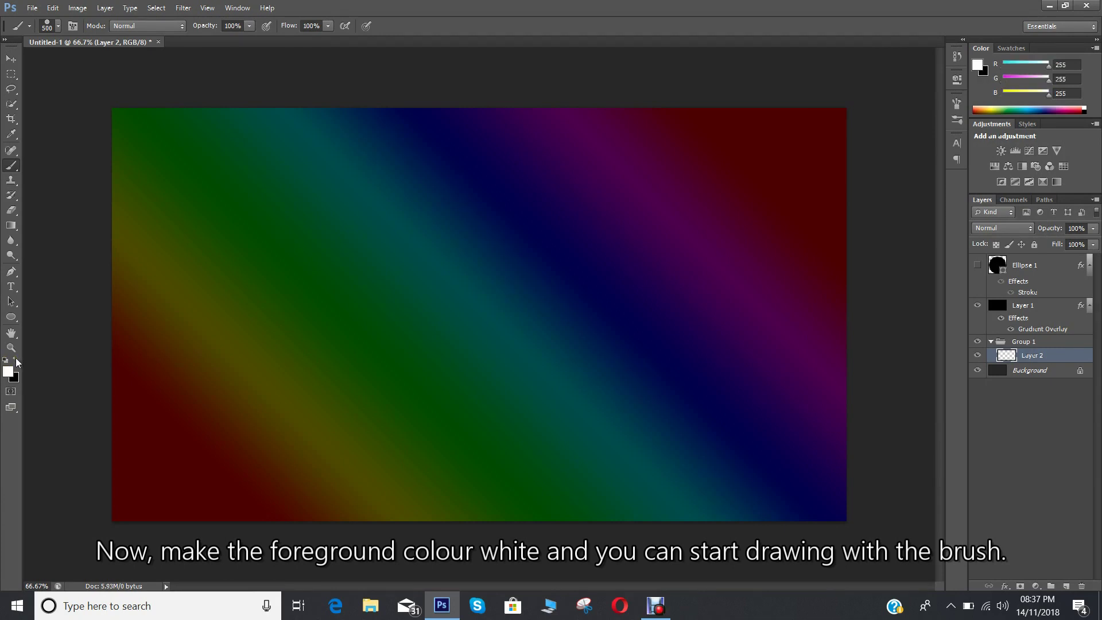
mouse_move(421, 360)
left_mouse_down()
mouse_move(460, 360)
mouse_move(480, 333)
mouse_move(596, 328)
left_mouse_up()
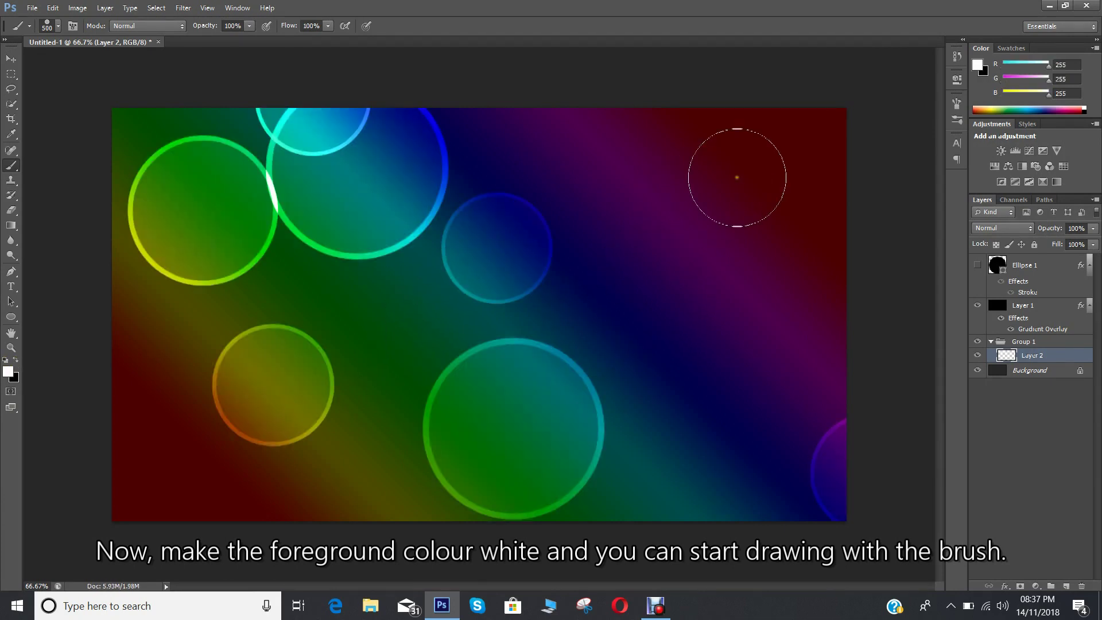
left_click(738, 177)
left_click(665, 352)
left_click_drag(665, 352, 546, 345)
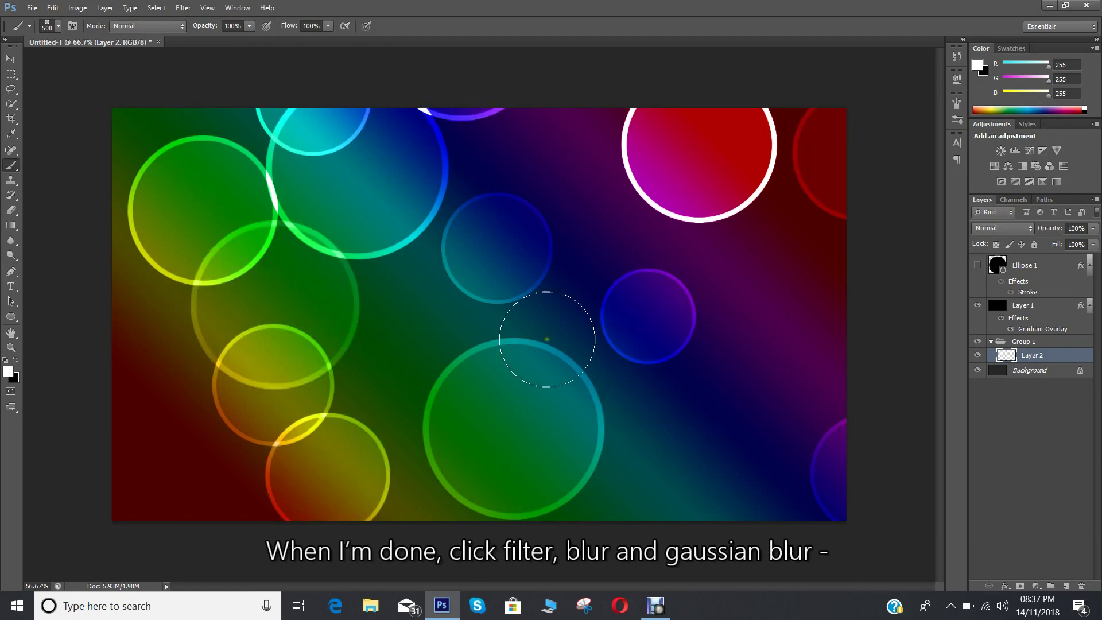
Step: Apply a 20-pixel Gaussian Blur to the circles on Layer 2
left_click(183, 8)
mouse_move(218, 153)
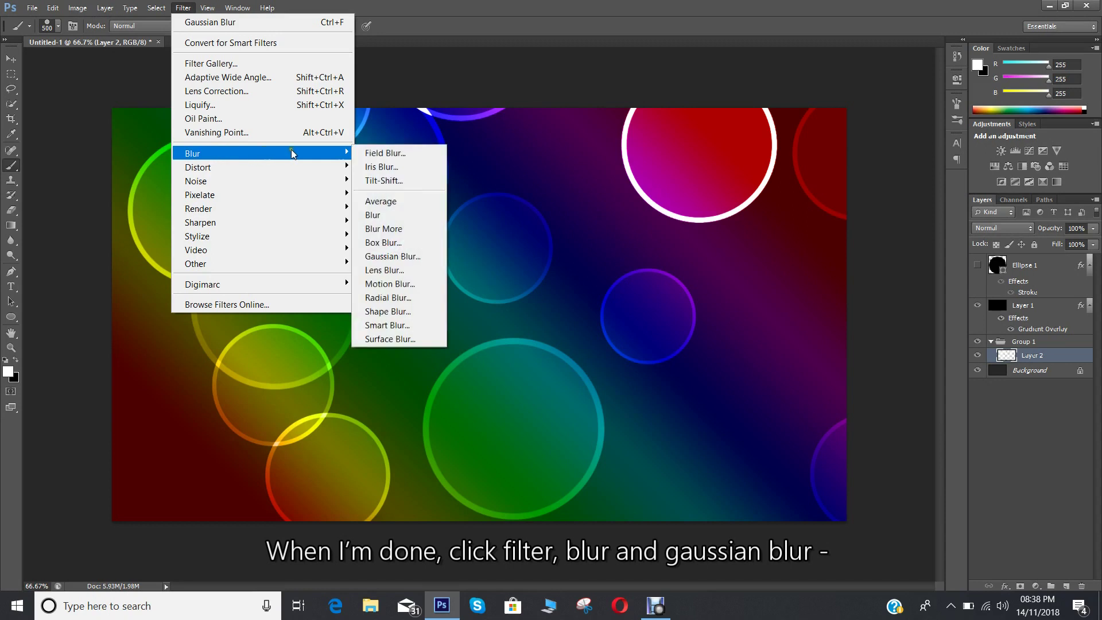
left_click(395, 259)
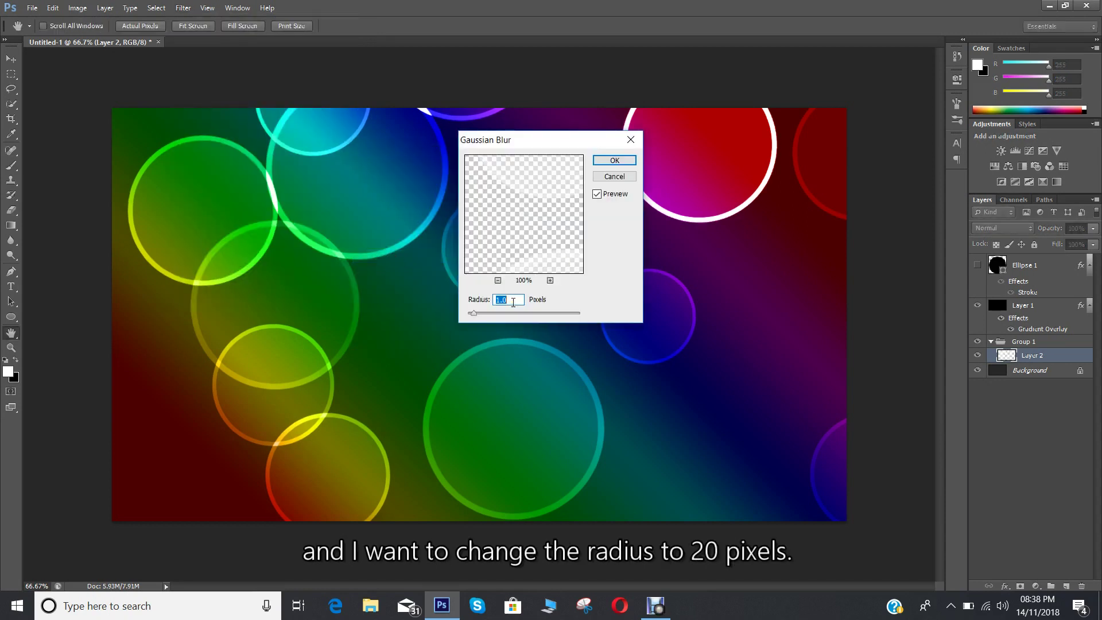
type("20")
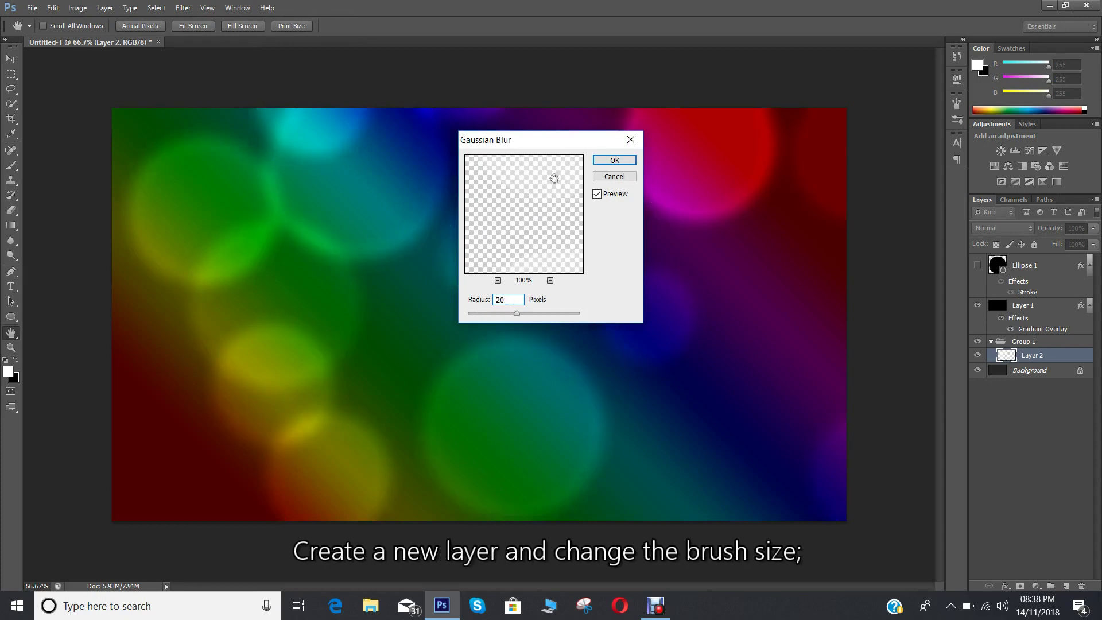
left_click(613, 161)
key("b")
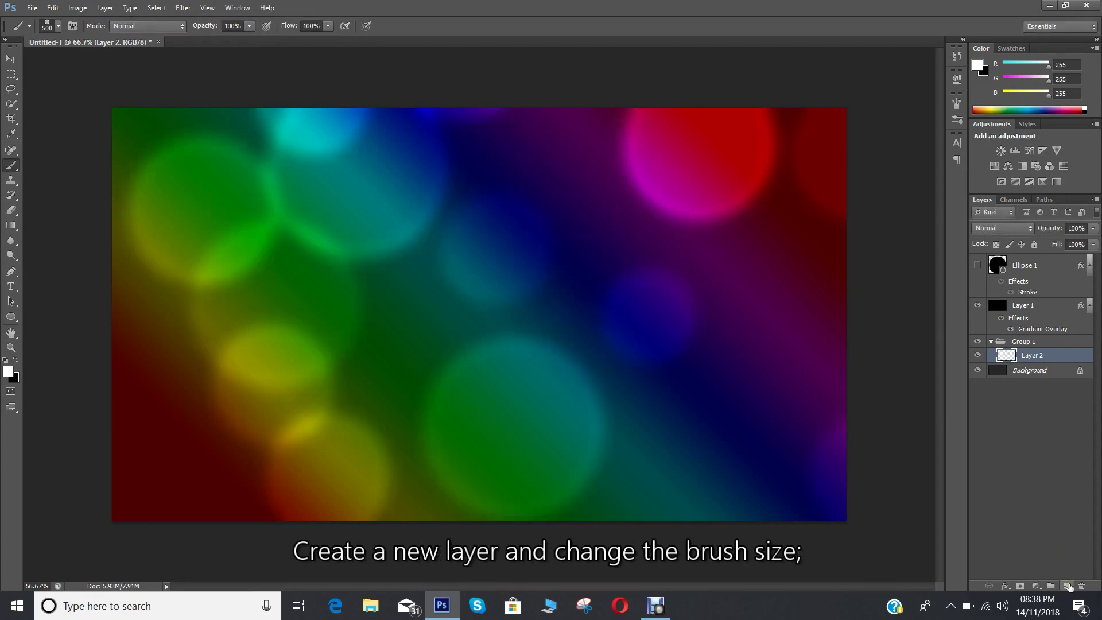
Step: Add Layer 3 and paint trails of 300 px bokeh rings across the image
left_click(1067, 586)
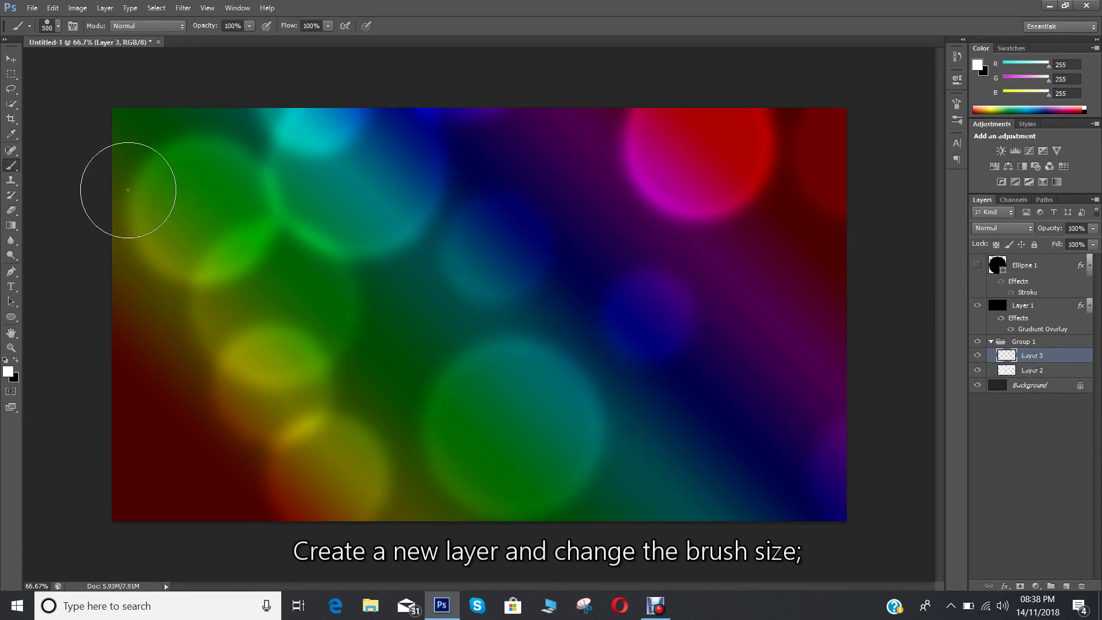
left_click(44, 27)
type("300")
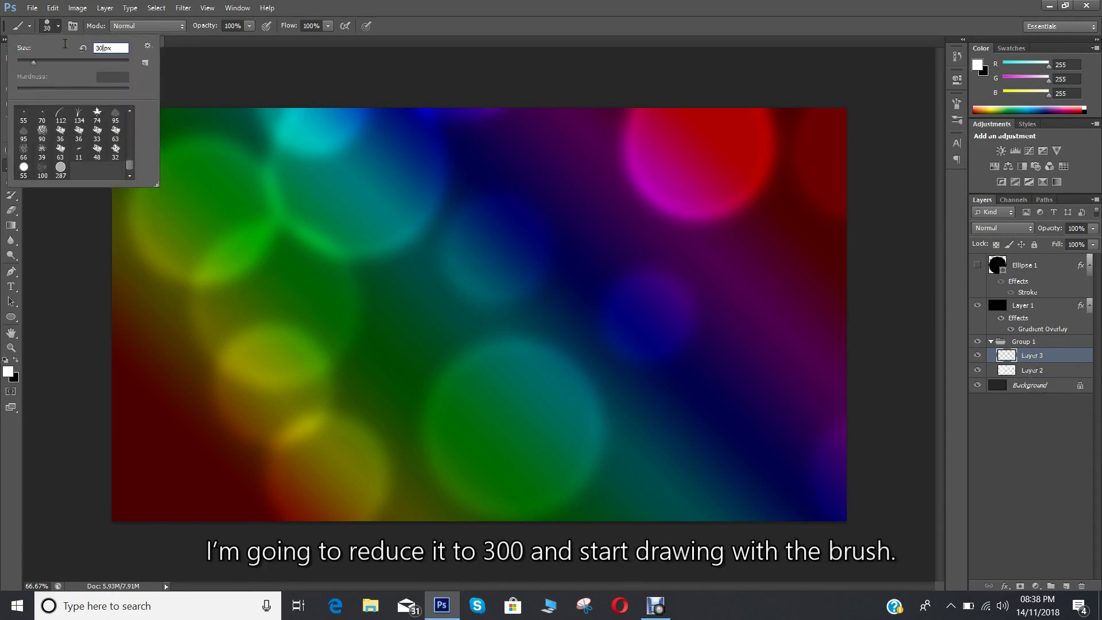
left_click(306, 110)
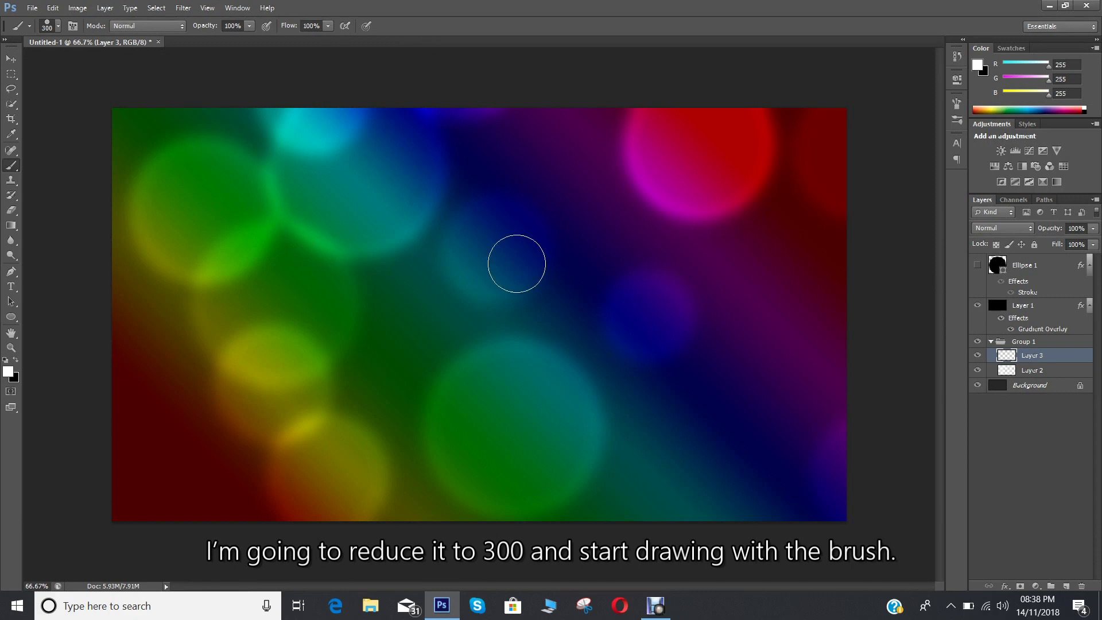
mouse_move(514, 261)
left_mouse_down()
mouse_move(290, 166)
mouse_move(700, 205)
mouse_move(599, 446)
mouse_move(608, 436)
left_mouse_up()
left_click_drag(401, 281, 298, 361)
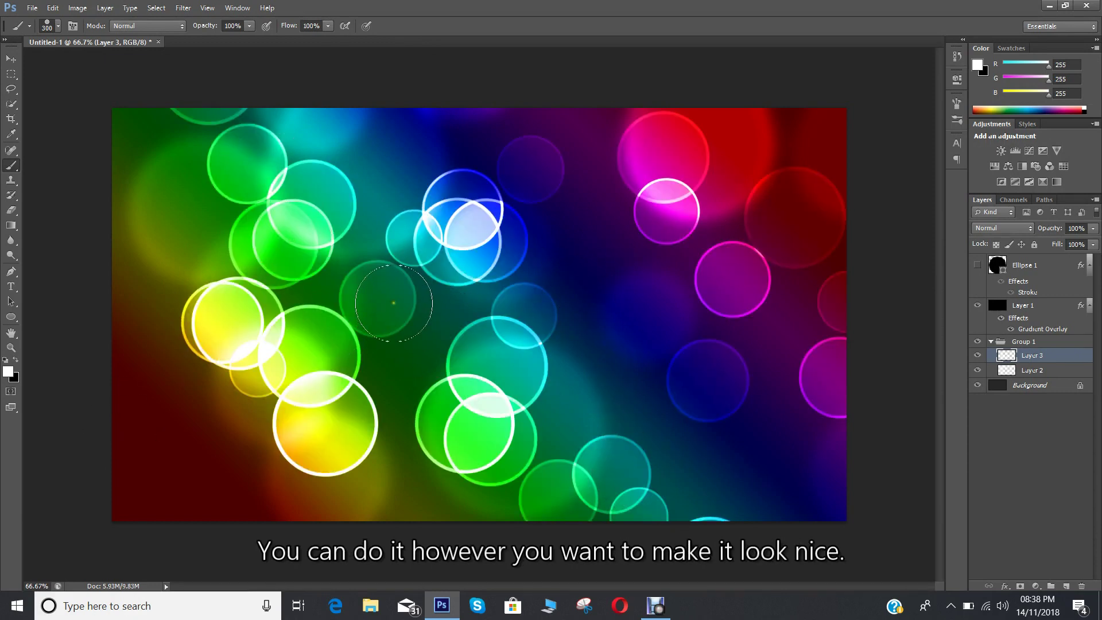
Step: Soften the Layer 3 rings with a 4-pixel Gaussian Blur
left_click(183, 7)
mouse_move(353, 155)
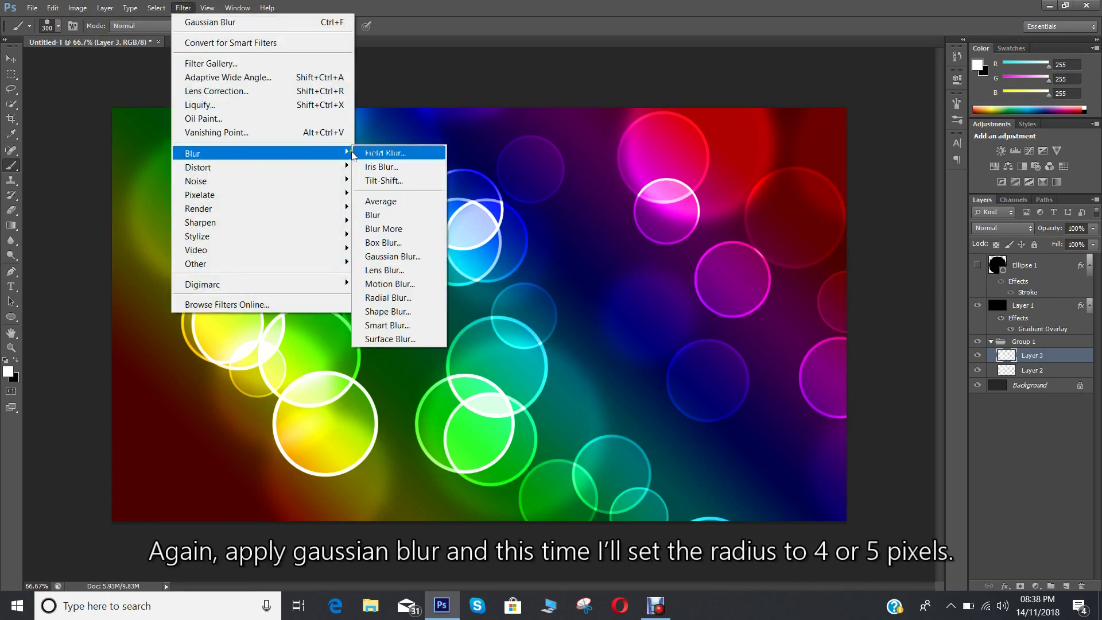
left_click(391, 256)
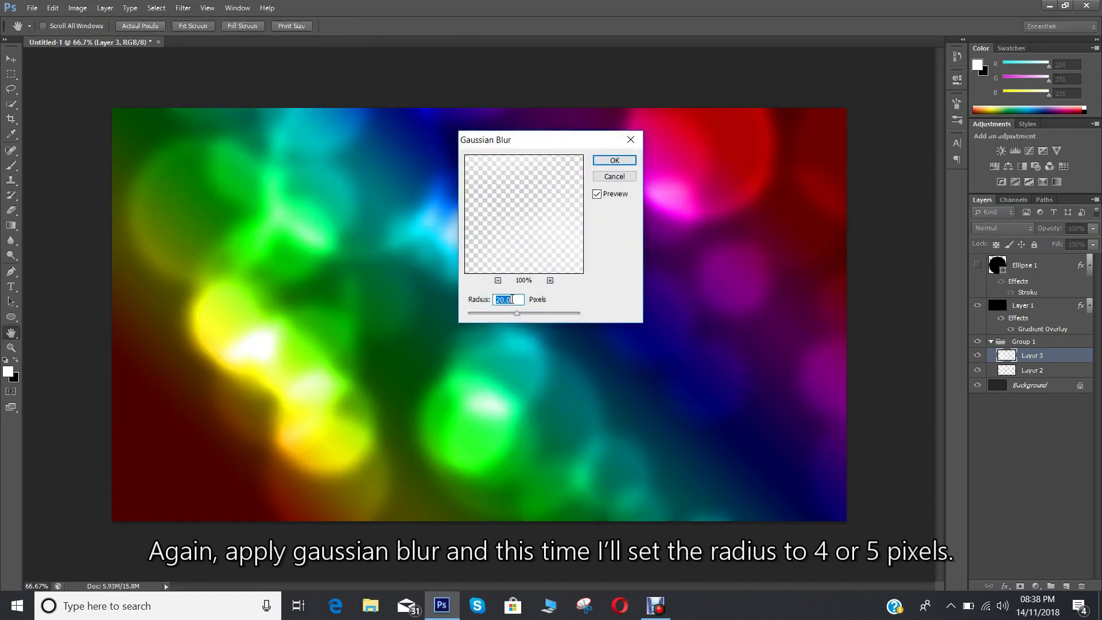
type("4")
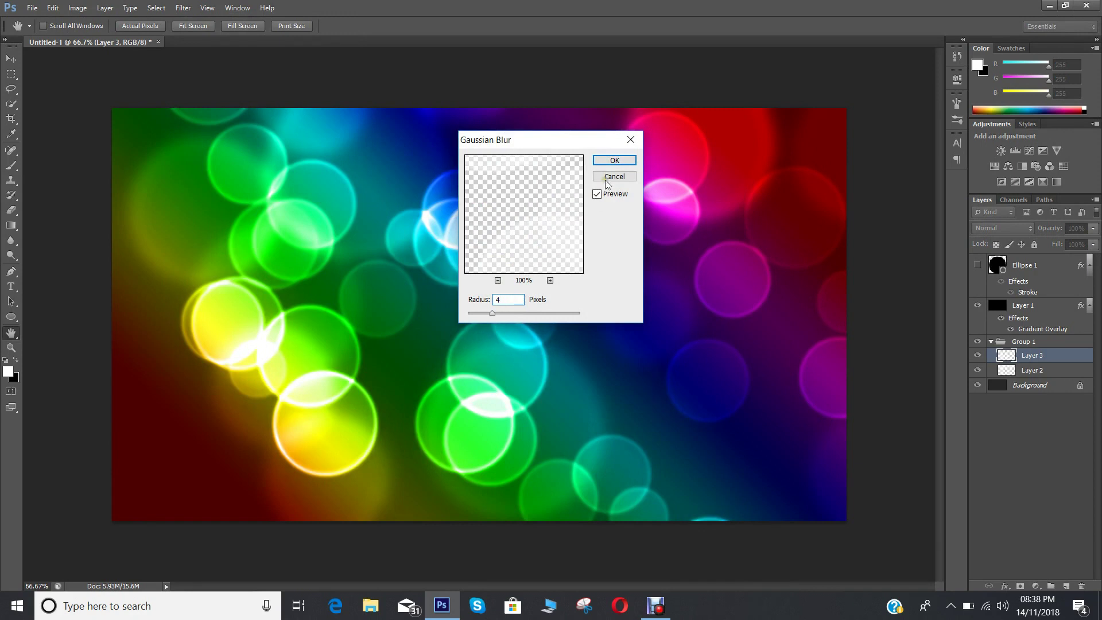
left_click(631, 161)
key("b")
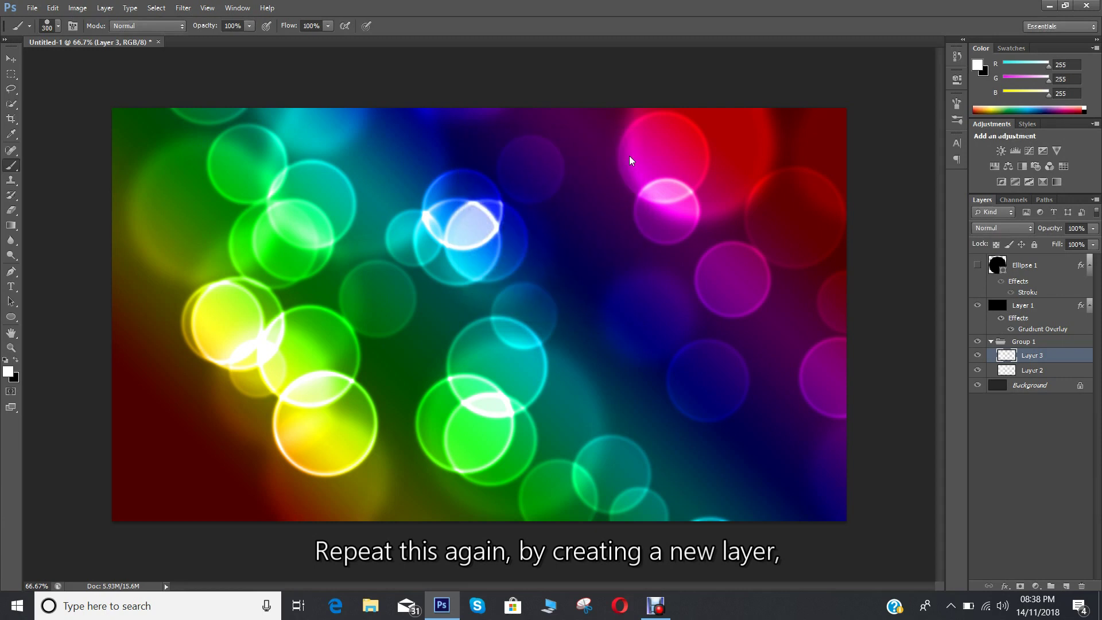
Step: Add Layer 4 and stamp nine bokeh rings around the image
left_click(1065, 586)
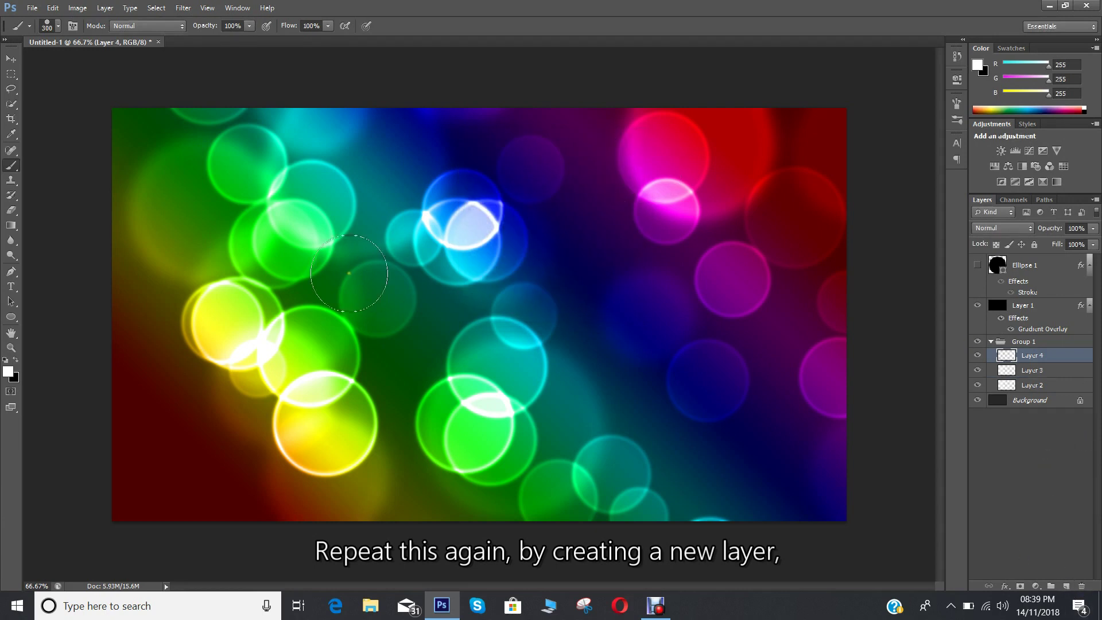
left_click(184, 254)
left_click(177, 306)
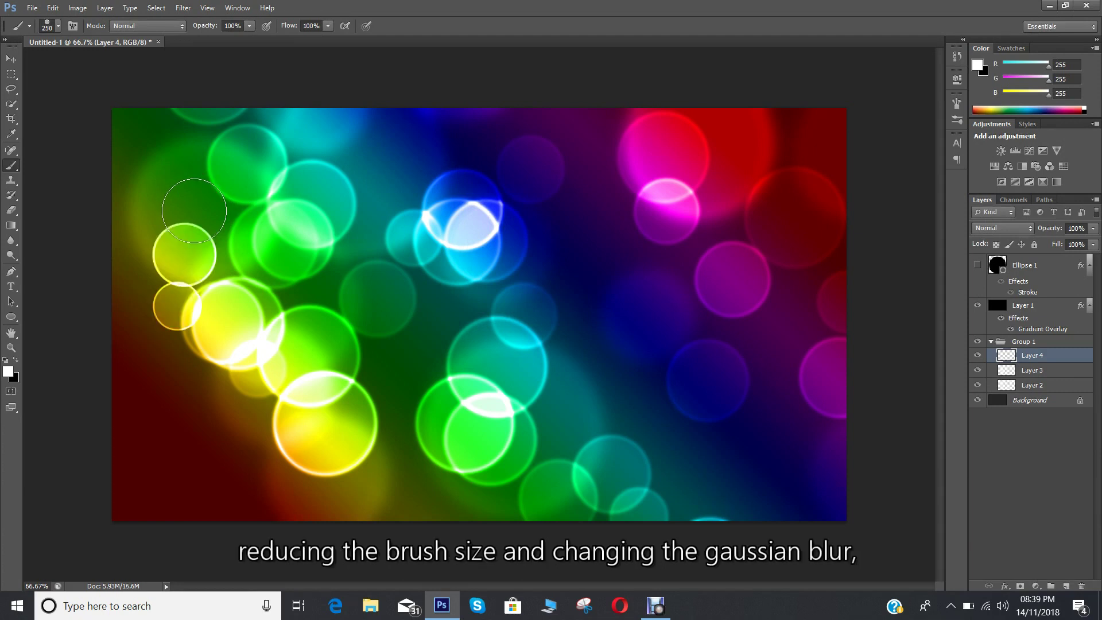
left_click(193, 308)
left_click(495, 216)
left_click(609, 451)
left_click(219, 419)
left_click(315, 468)
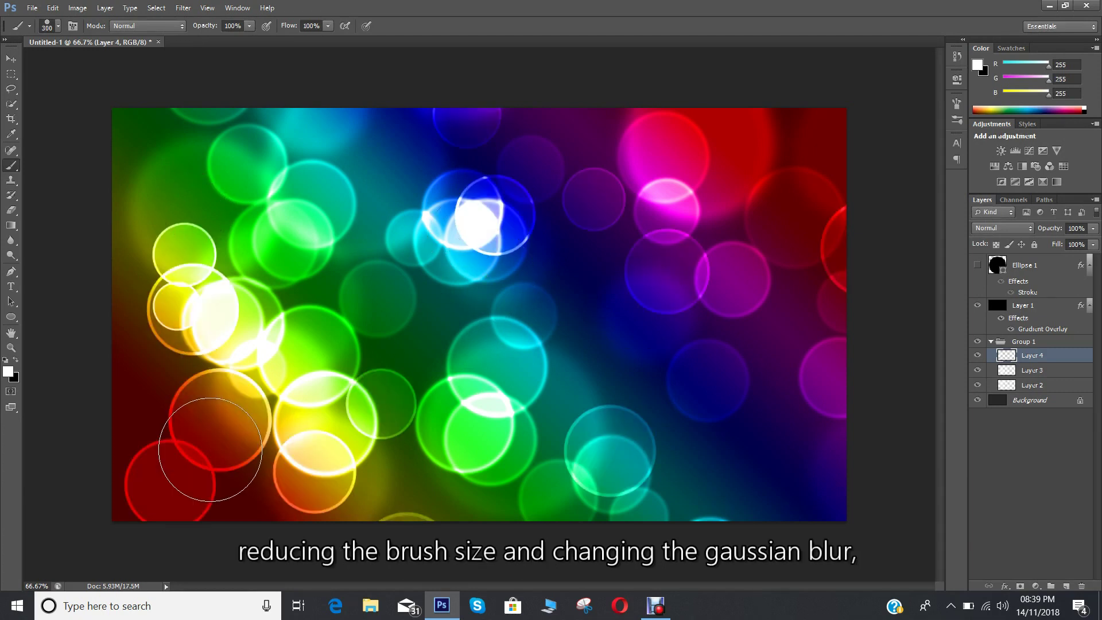
left_click(520, 321)
left_click(611, 158)
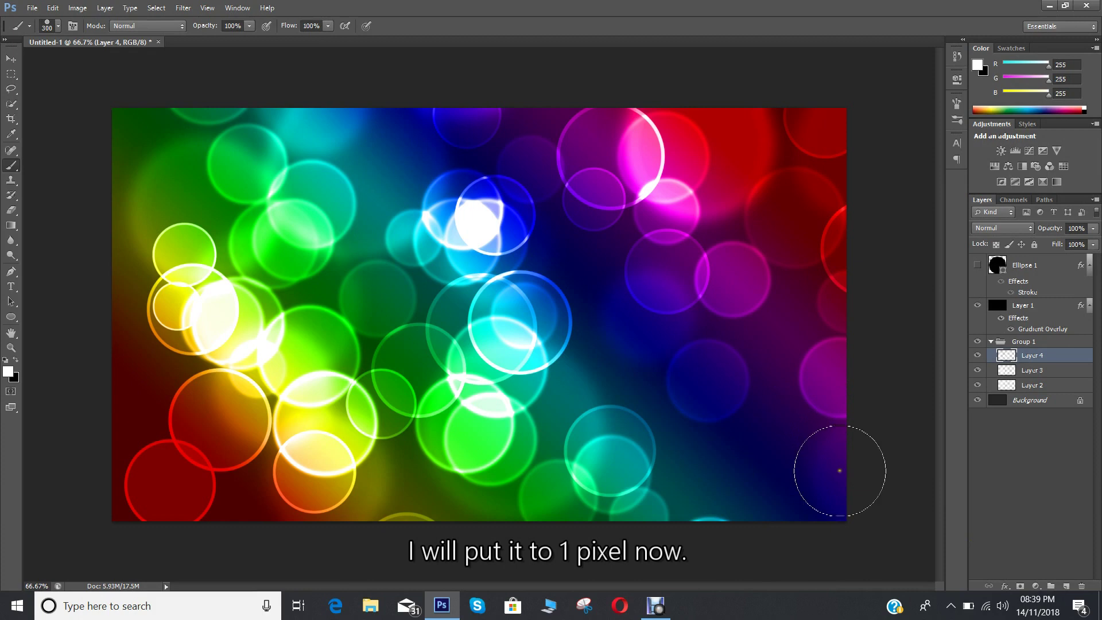
Step: Apply a 1-pixel Gaussian Blur to Layer 4
left_click(182, 8)
mouse_move(195, 154)
left_click(378, 253)
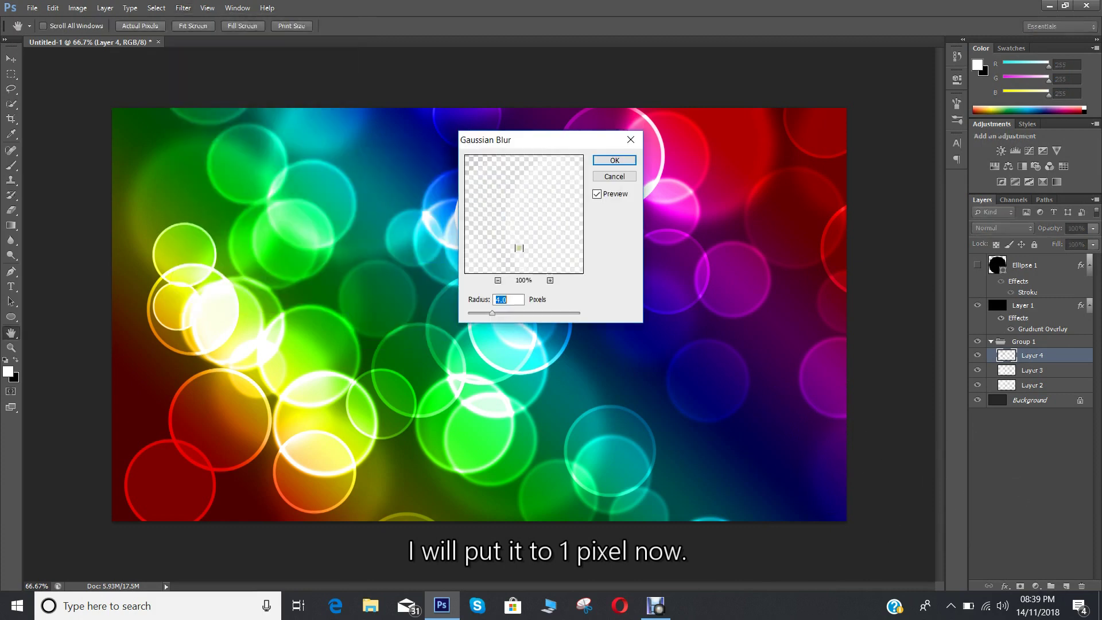
type("1")
key("Return")
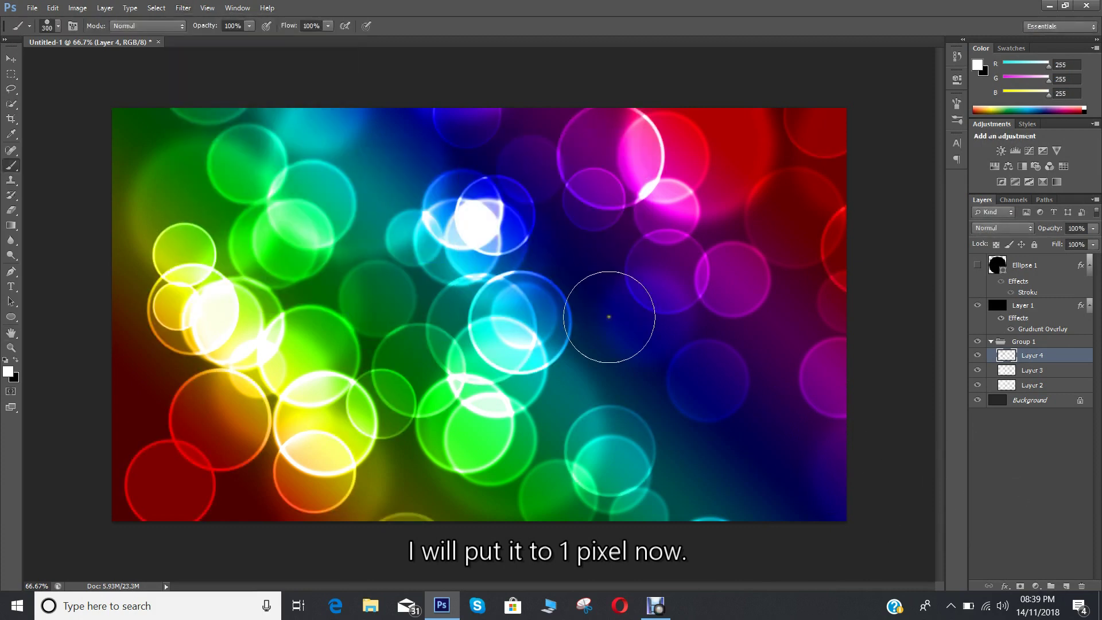
Step: Add Layer 5 and stamp seven crisp, unblurred bokeh rings
left_click(1065, 584)
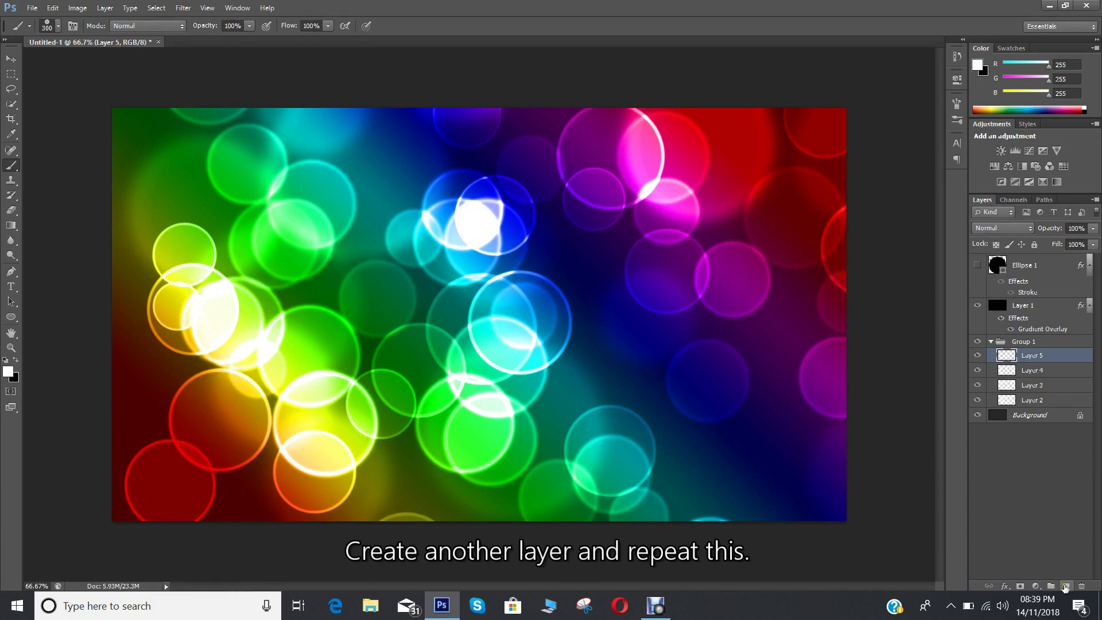
left_click(694, 488)
left_click(769, 182)
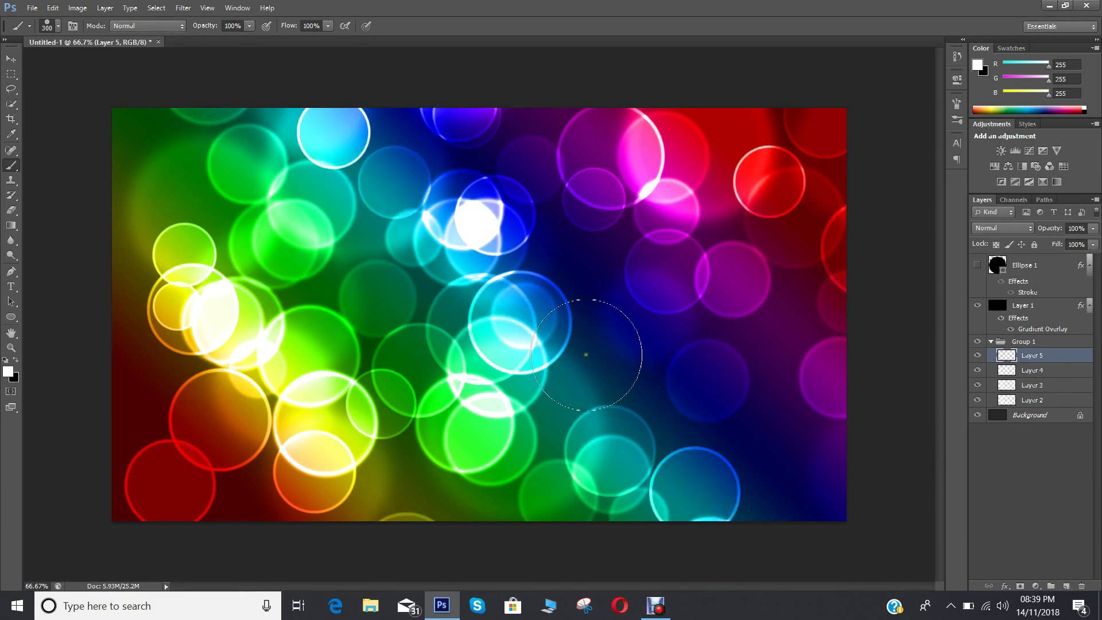
left_click(525, 395)
left_click(221, 190)
left_click(333, 135)
left_click(488, 310)
left_click(614, 381)
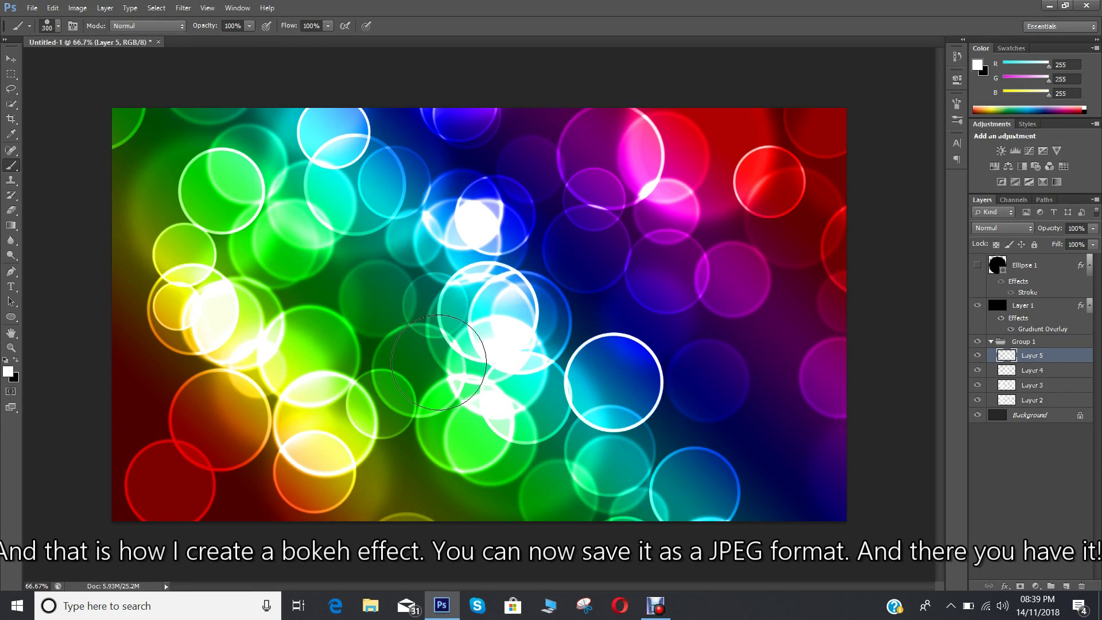
Step: Save the image as Untitled-1.jpg on the Desktop at maximum JPEG quality
left_click(32, 8)
left_click(81, 182)
left_click(540, 375)
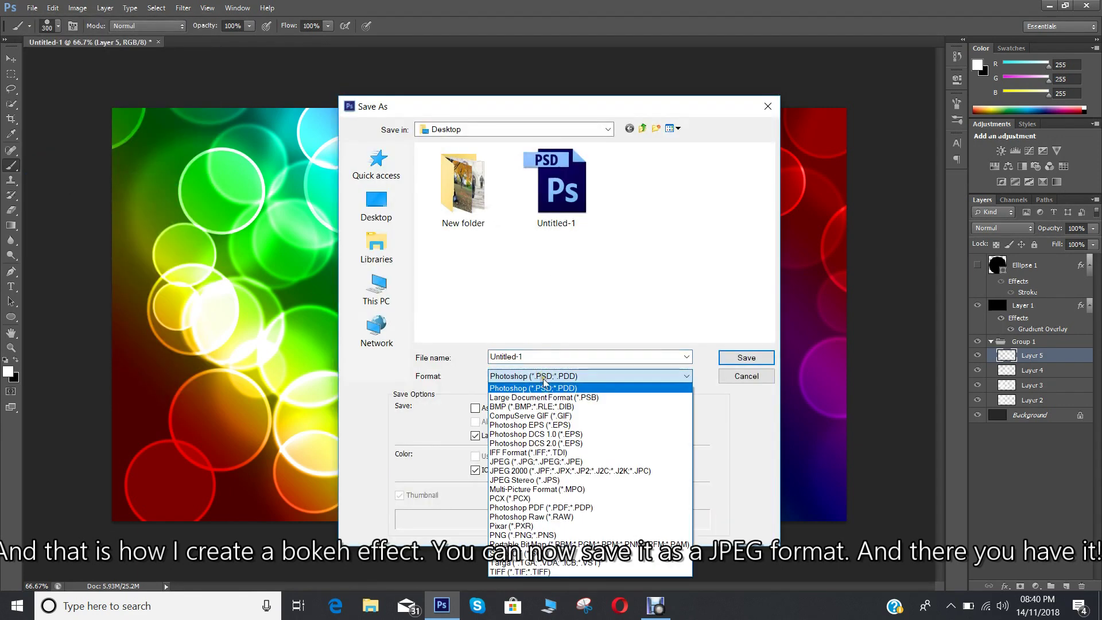
left_click(551, 467)
left_click(378, 219)
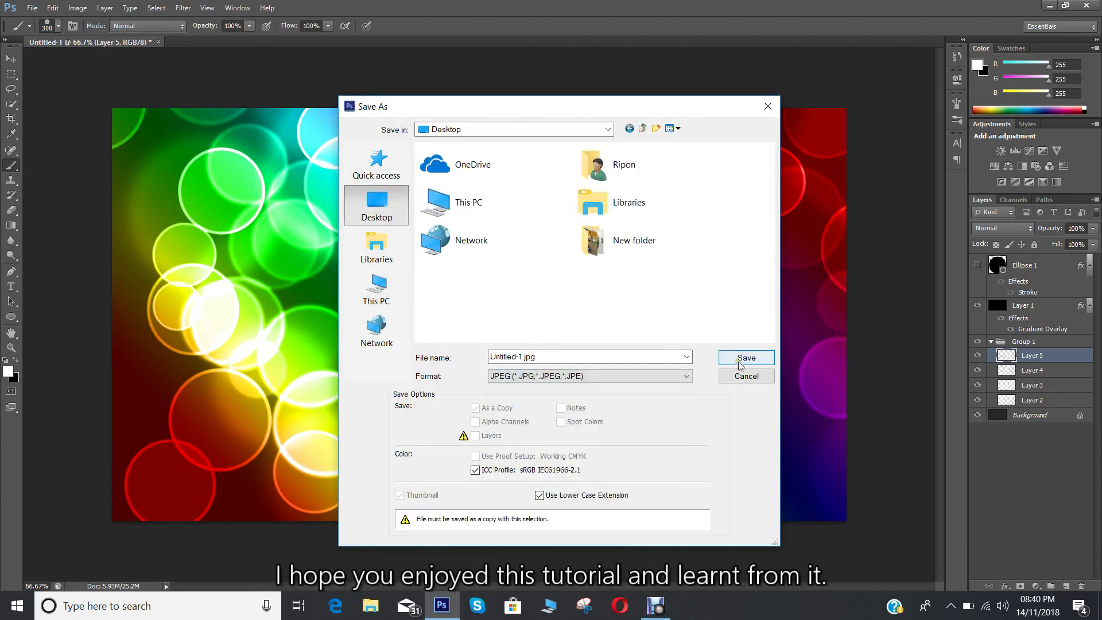
left_click(741, 360)
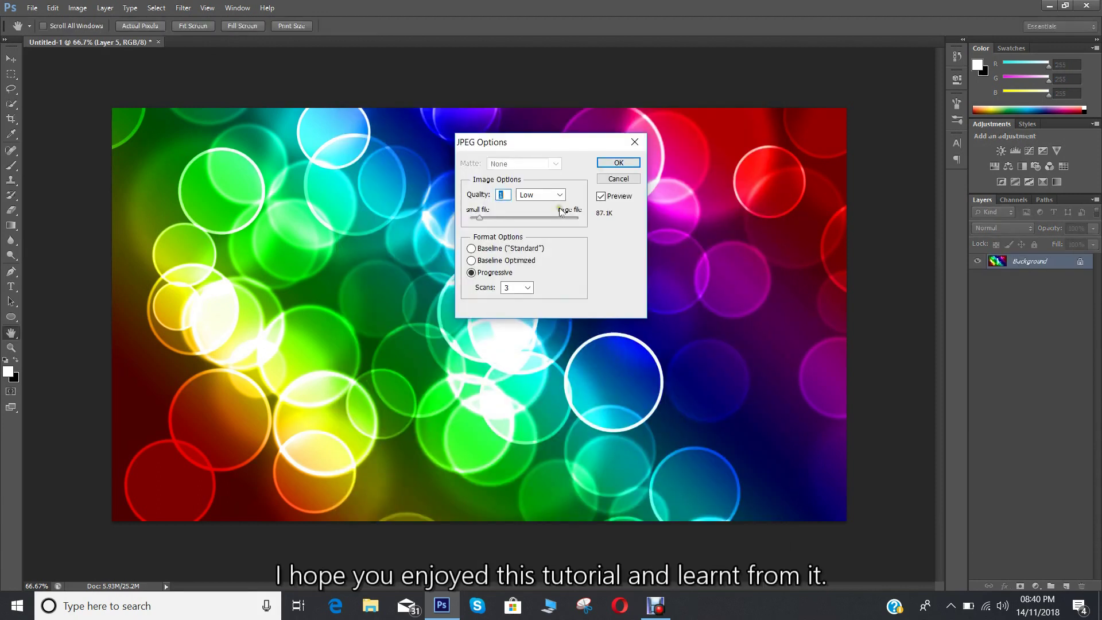
left_click(574, 217)
left_click(613, 164)
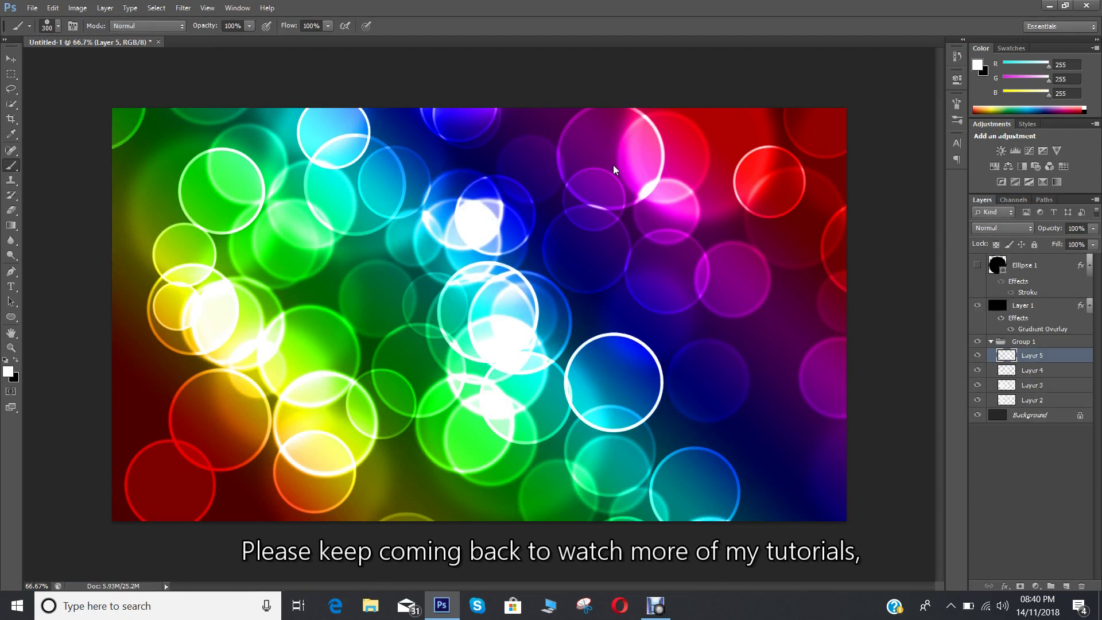